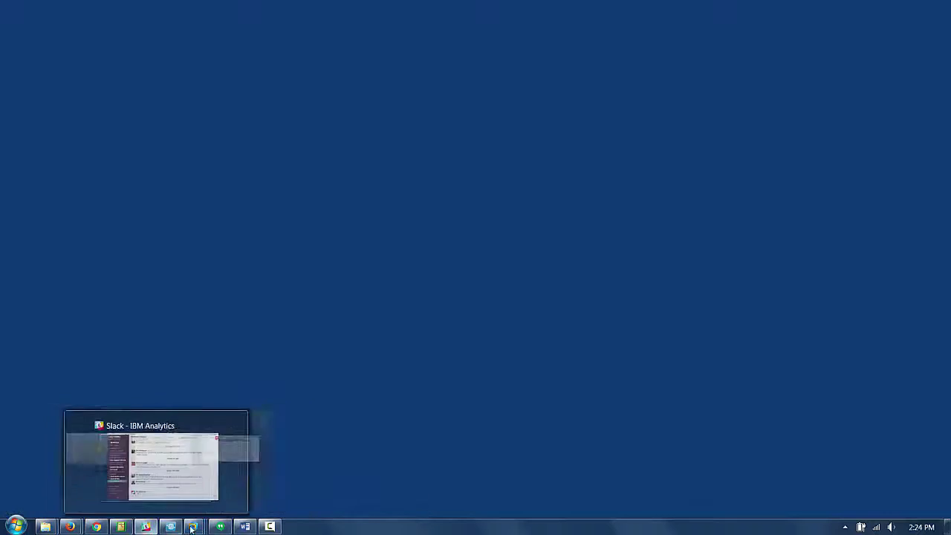
- Switch to Firefox and open the EDS sample for Datacap Navigator link from the Sample external data service section
mouse_move(100, 528)
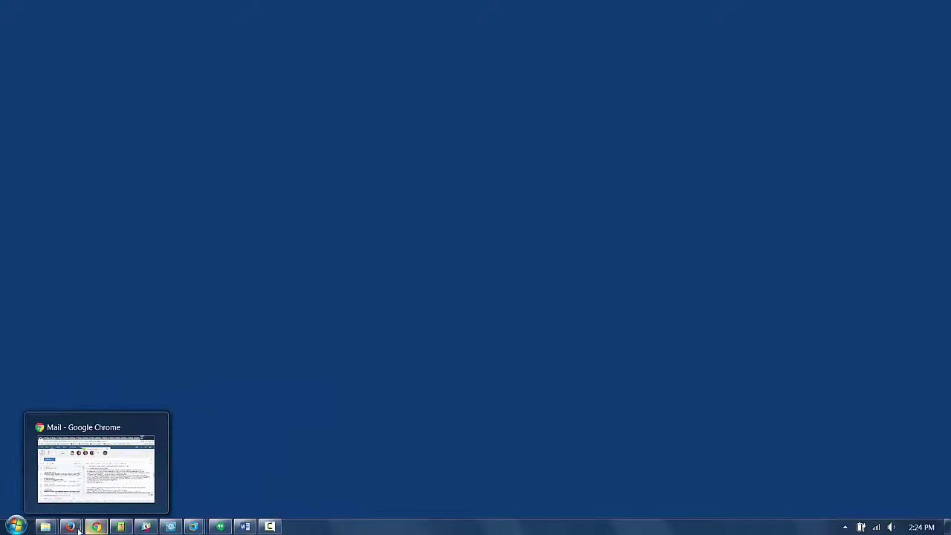
click(80, 526)
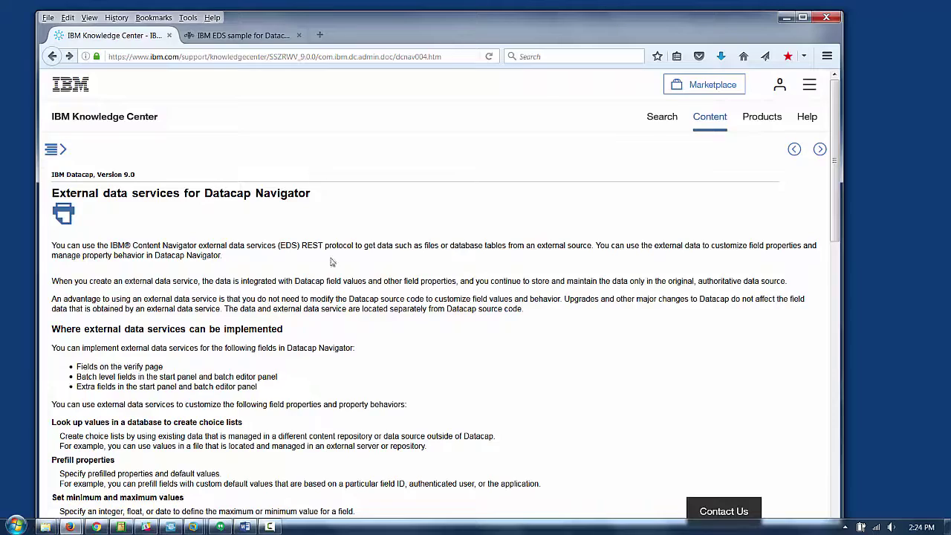
drag(834, 139, 875, 416)
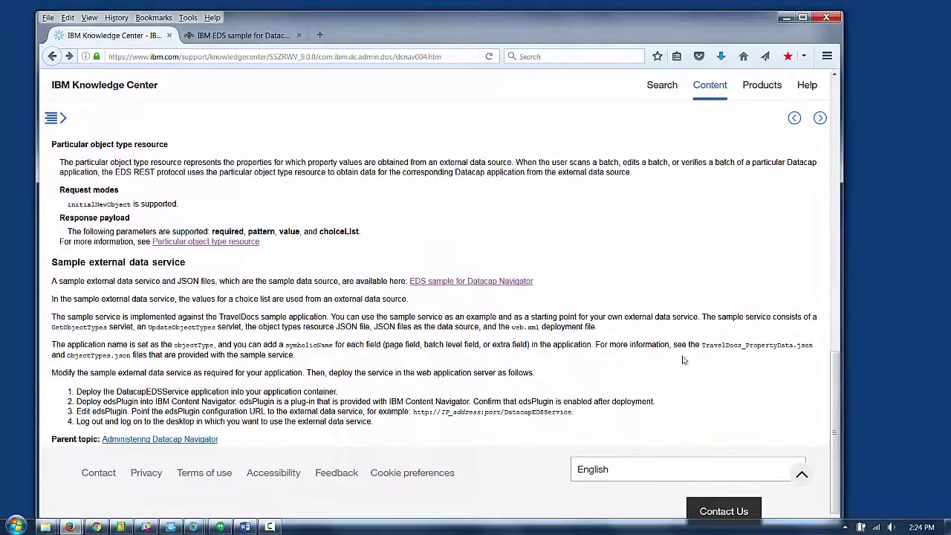
click(446, 282)
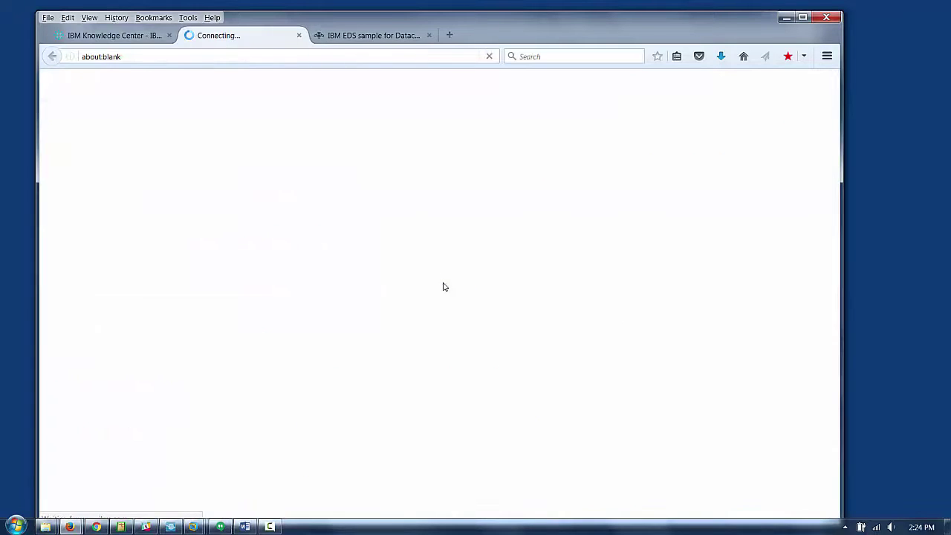
- Dismiss the support chat offer on the already loaded IBM EDS sample page and open the sample external data service project page
click(341, 40)
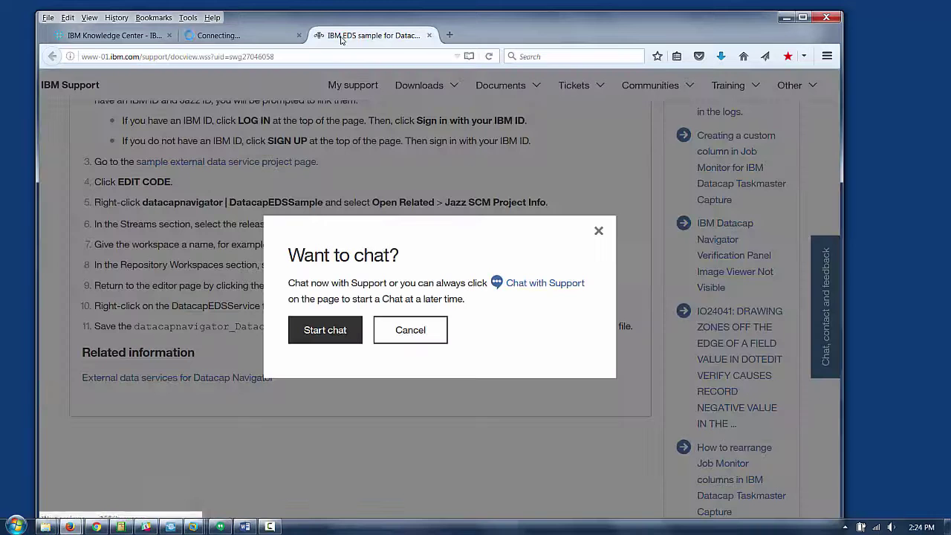
key(Escape)
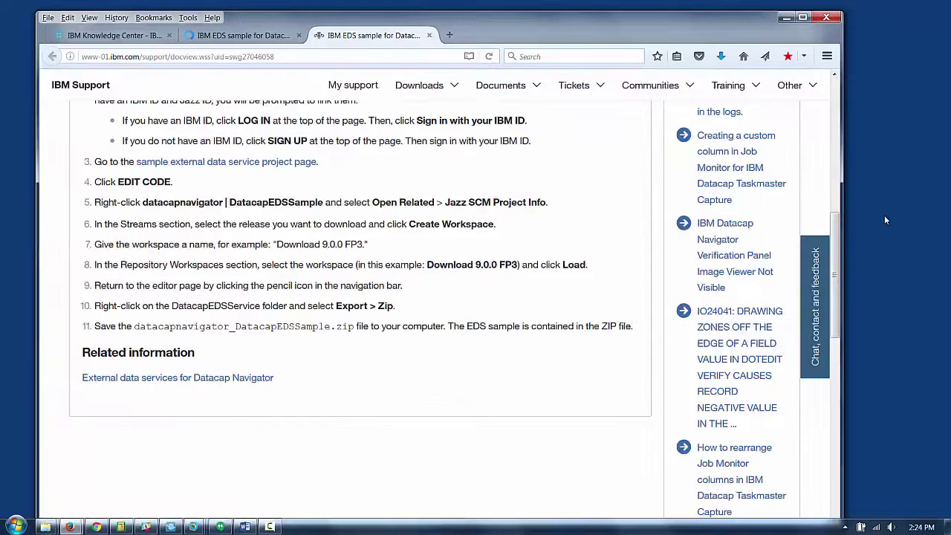
scroll(825, 93, up, 15)
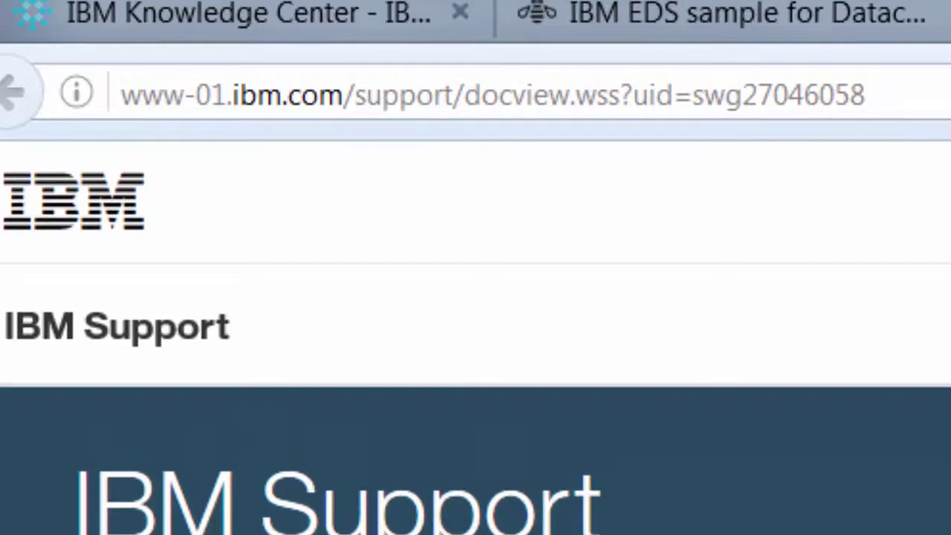
scroll(476, 334, down, 8)
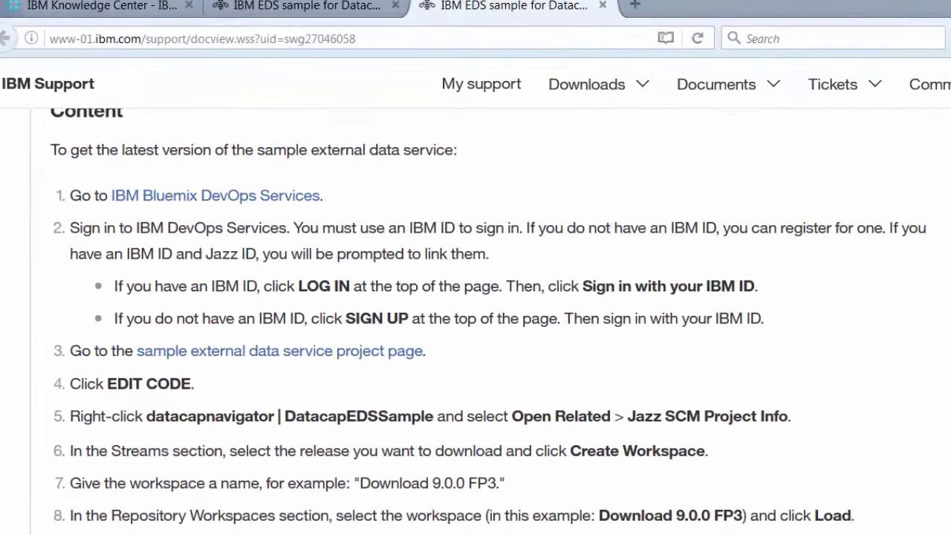
scroll(475, 334, up, 1)
scroll(695, 215, up, 1)
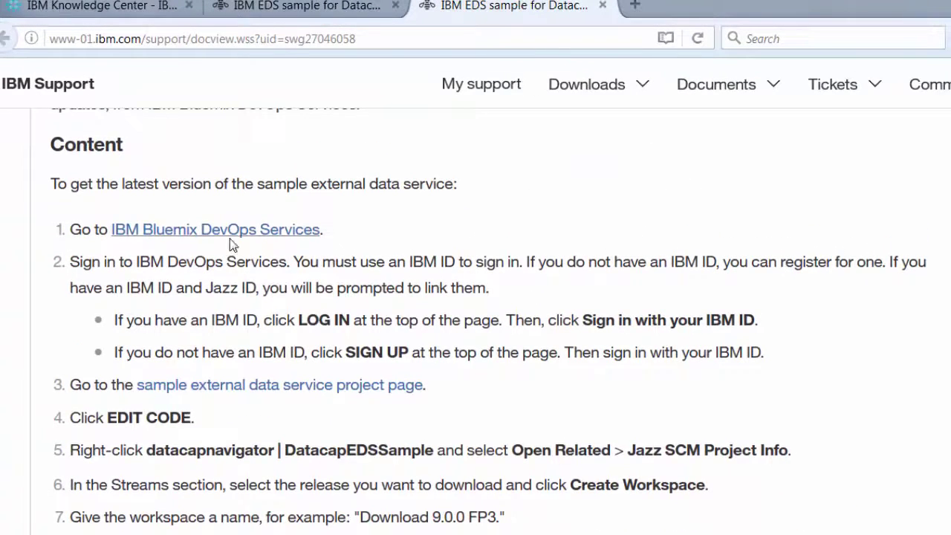
click(274, 385)
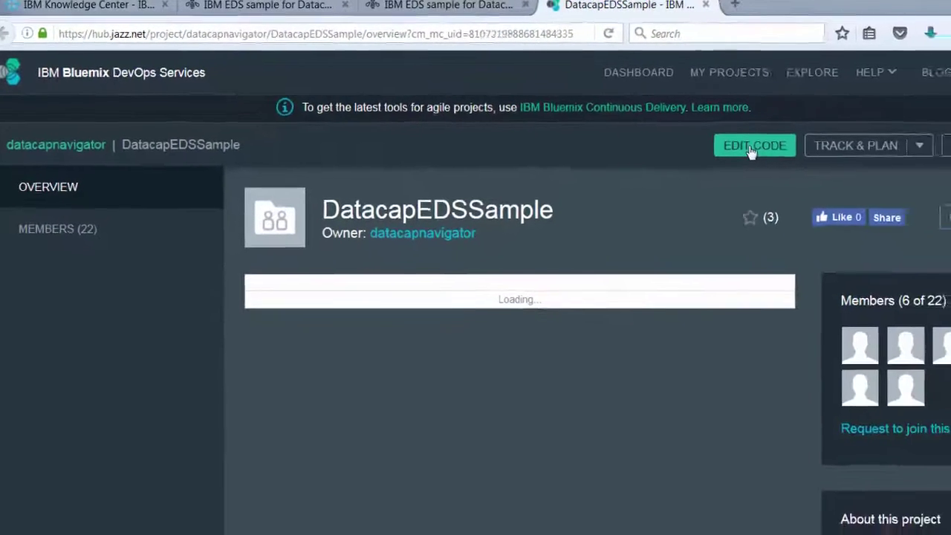
- Open the DatacapEDSSample project's code for editing and bring up the root folder's related Jazz SCM Project Info
click(752, 149)
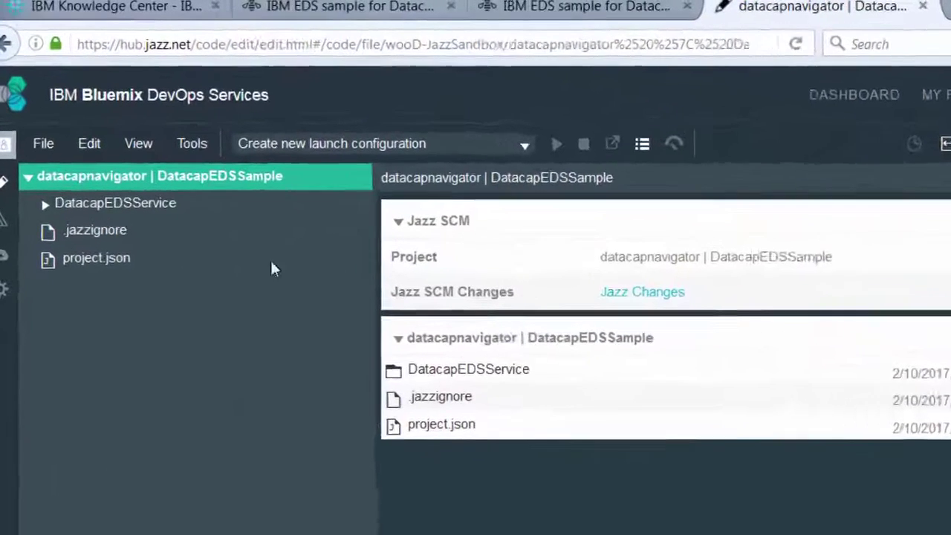
right_click(220, 178)
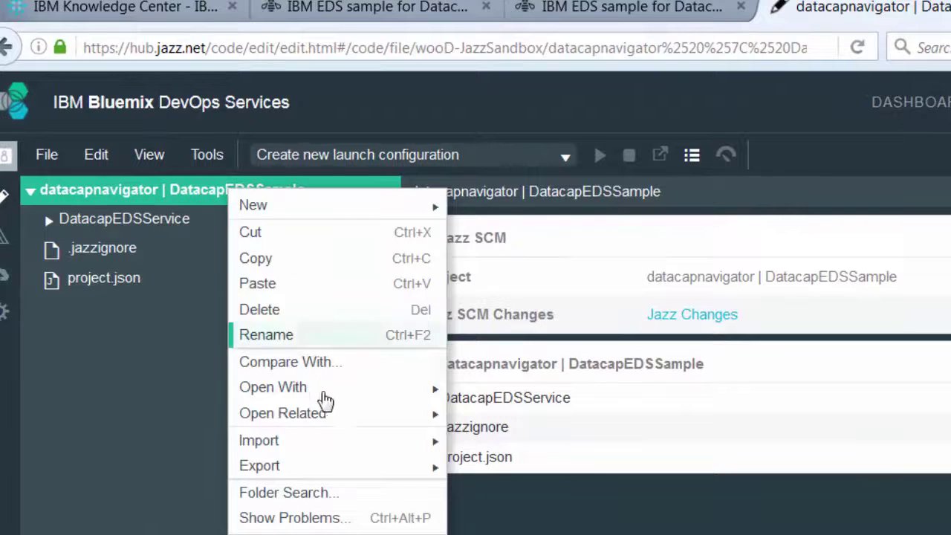
mouse_move(339, 455)
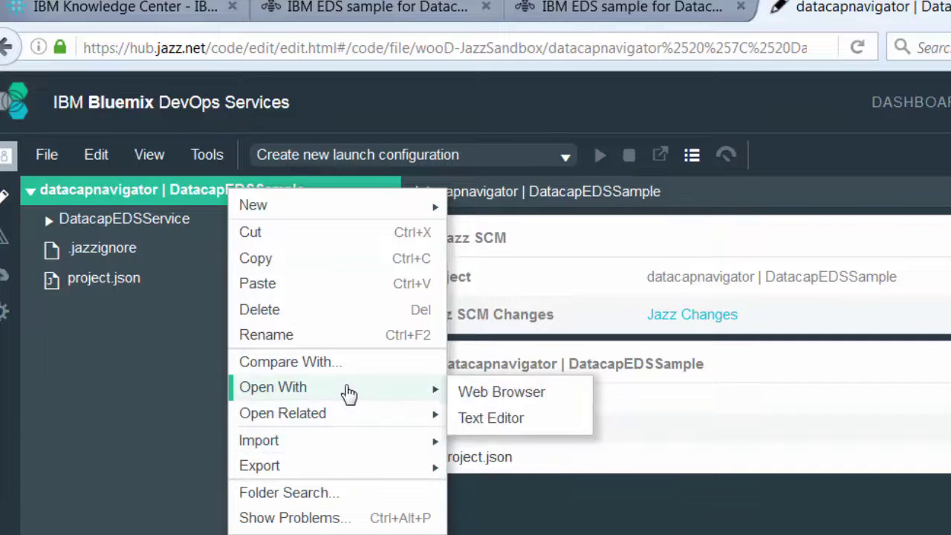
mouse_move(349, 414)
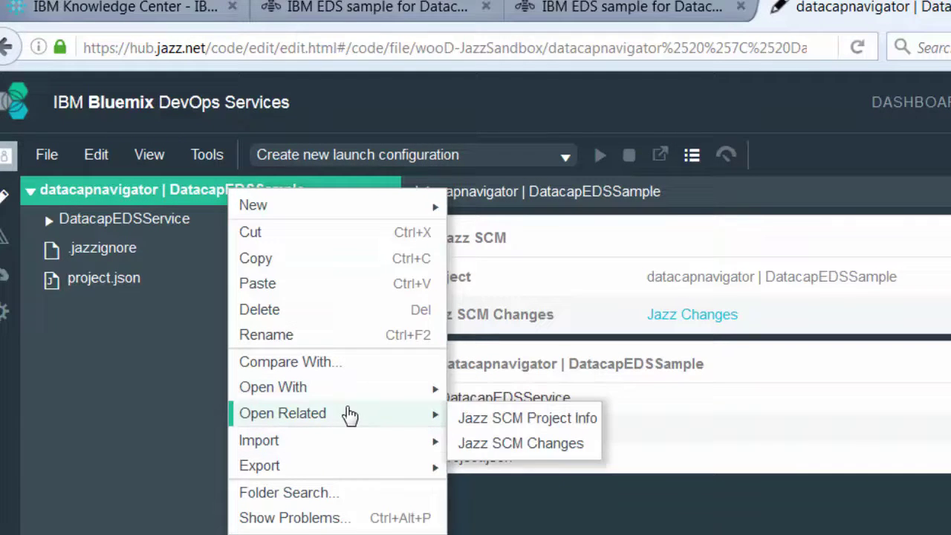
click(493, 420)
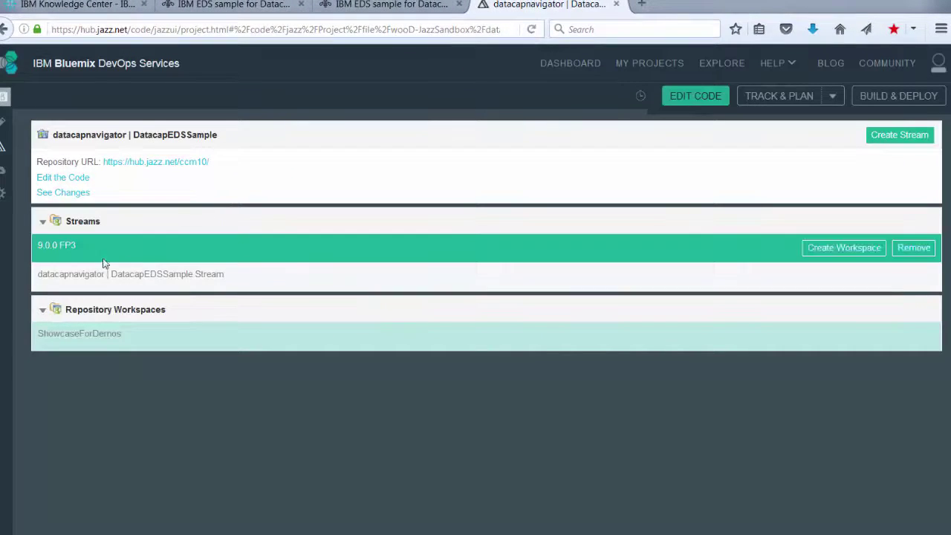
- Create a repository workspace named woods_sample from the datacapnavigator | DatacapEDSSample Stream
mouse_move(469, 274)
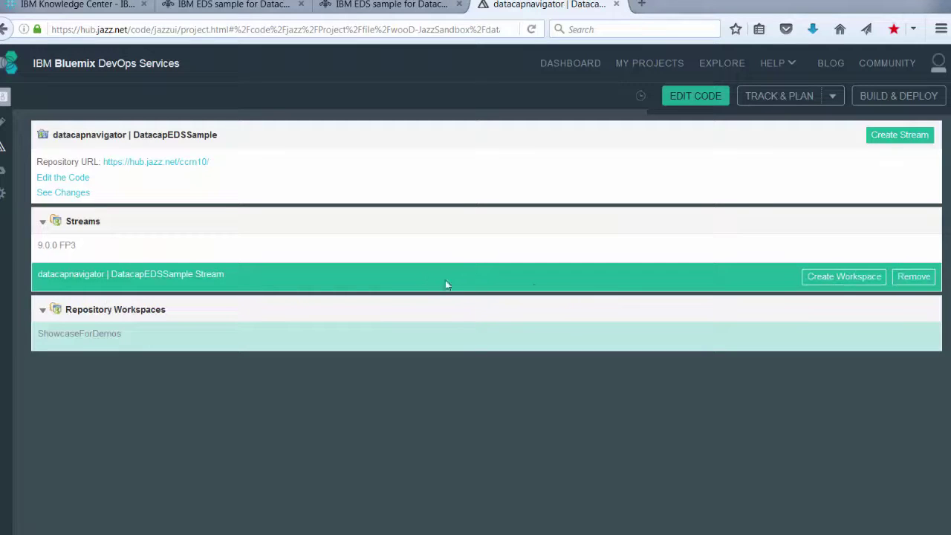
mouse_move(441, 268)
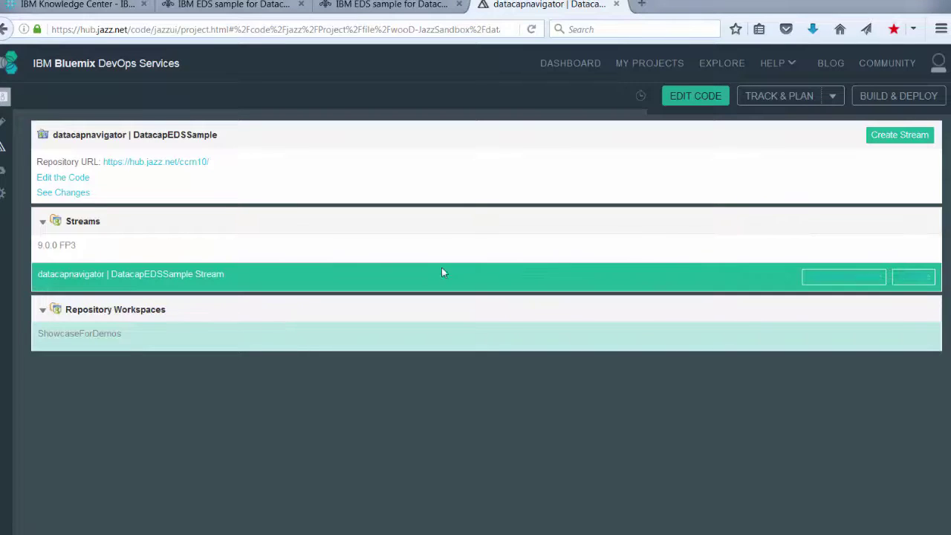
click(848, 278)
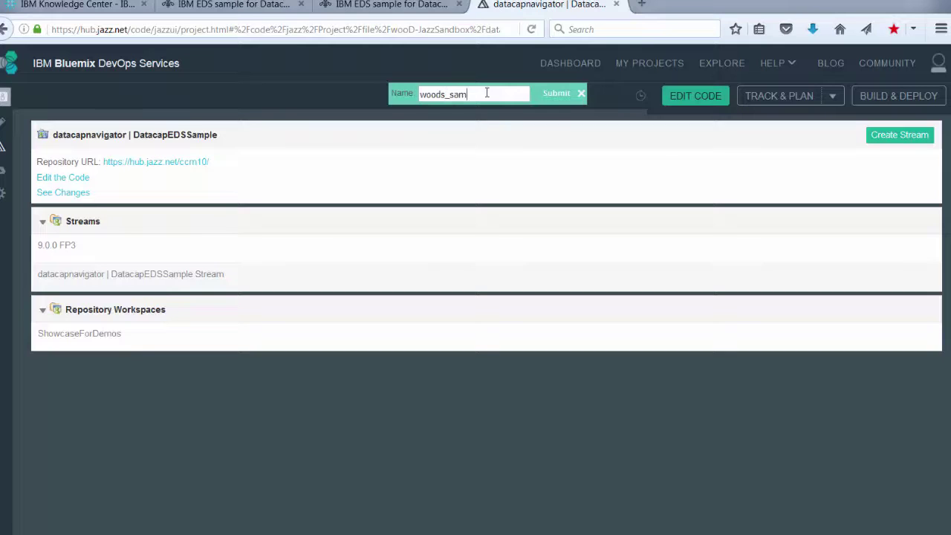
key(Return)
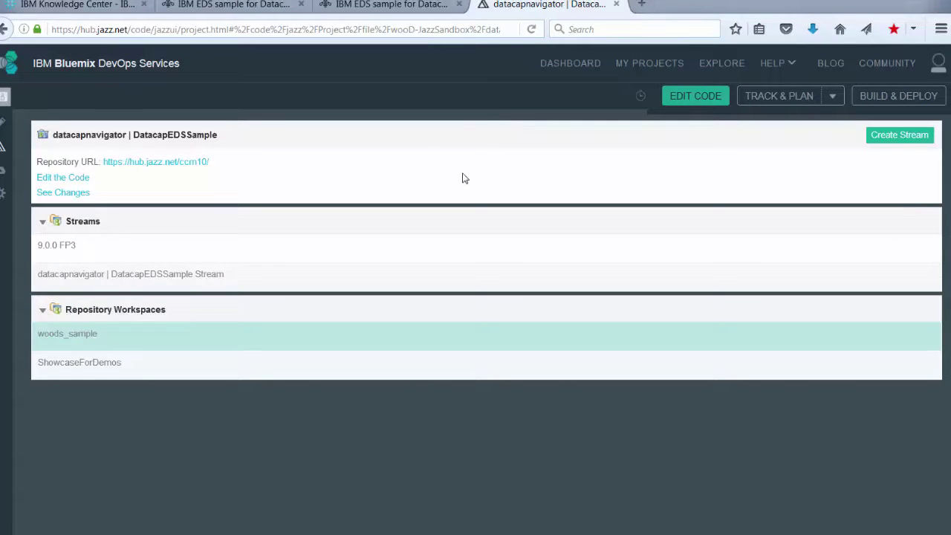
- Return to the code editor, export the datacapnavigator | DatacapEDSSample project as a Zip, and save it in C:\temp
click(3, 128)
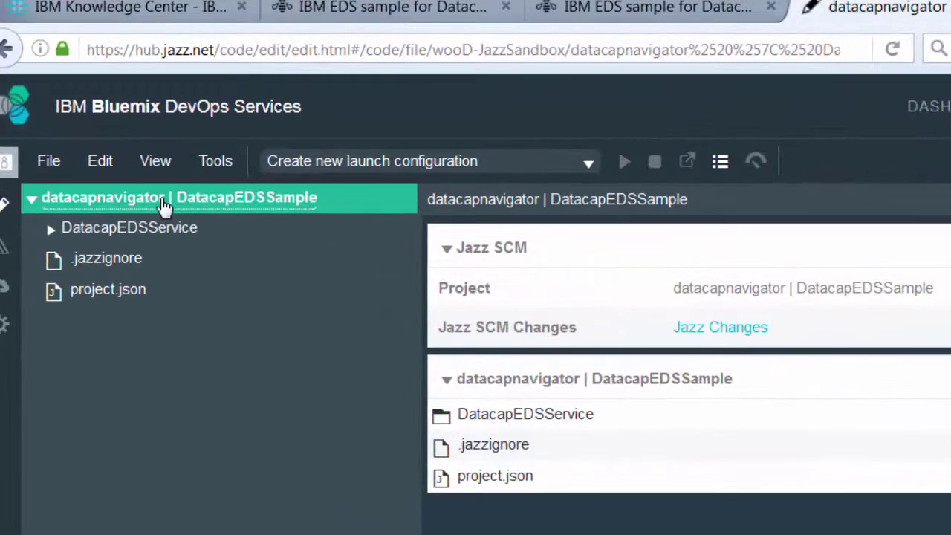
right_click(98, 122)
mouse_move(254, 488)
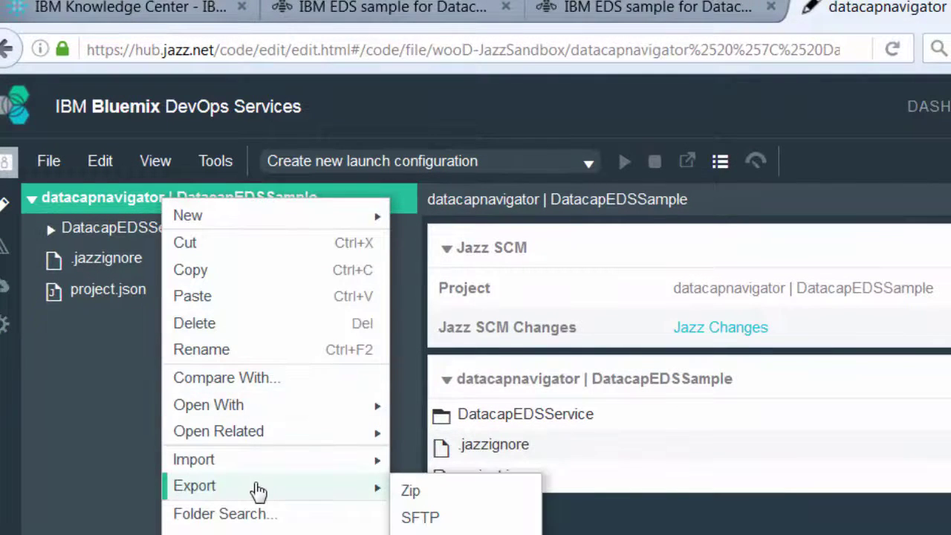
click(414, 493)
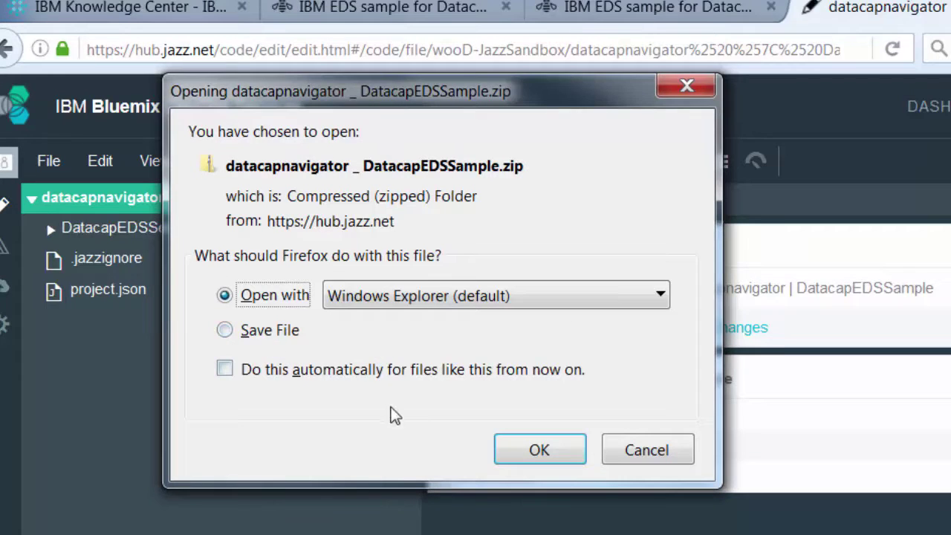
click(290, 337)
click(523, 443)
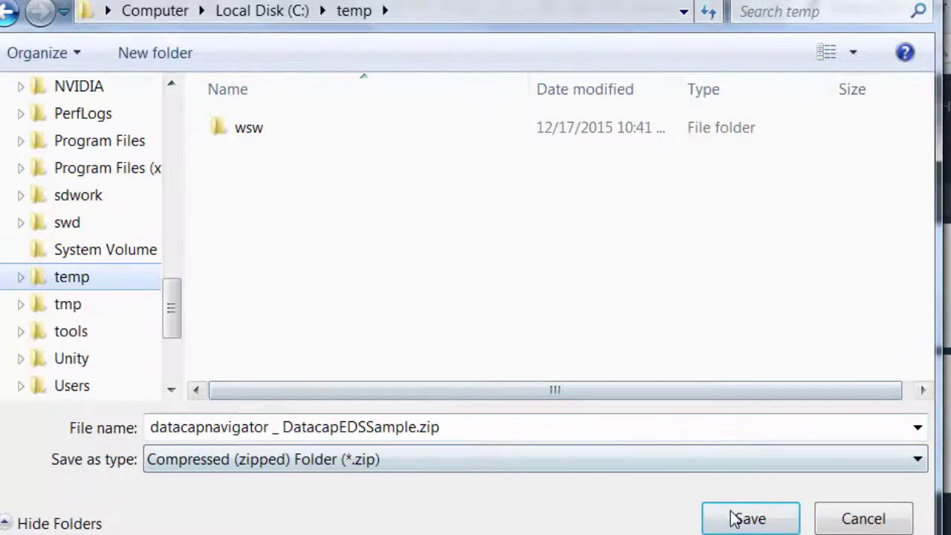
click(734, 518)
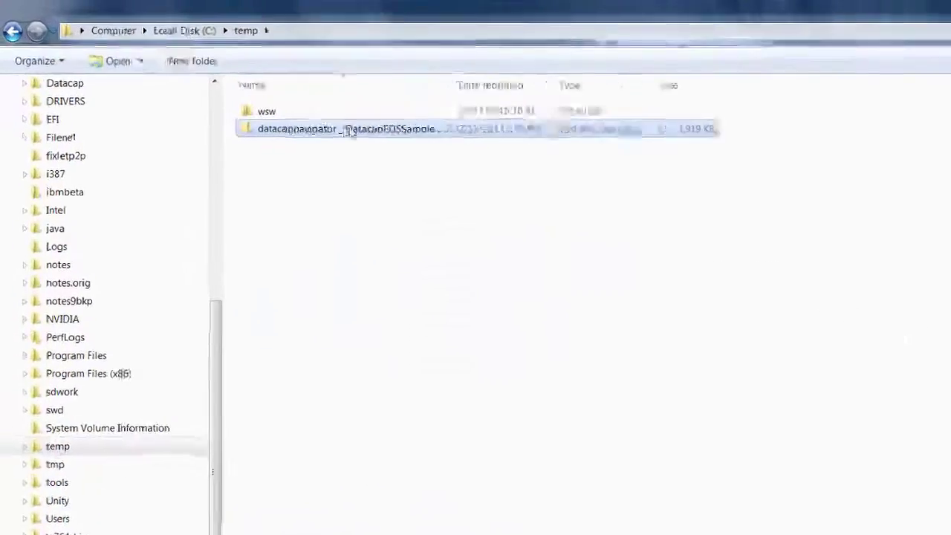
- Rename the downloaded zip file in C:\temp as DatacapEDSSample.ear and accept the extension change
click(484, 187)
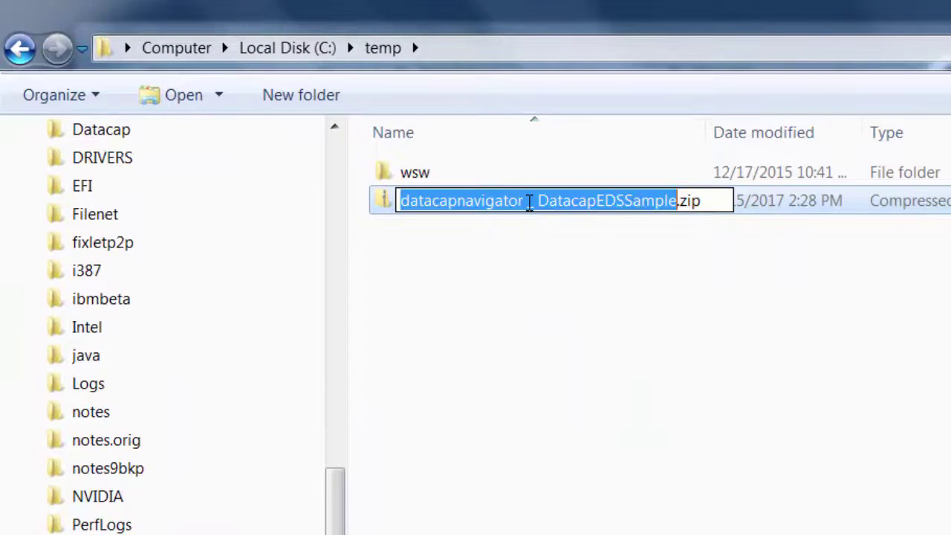
click(538, 202)
key(BackSpace)
key(BackSpace)
key(BackSpace)
key(BackSpace)
key(BackSpace)
key(BackSpace)
key(BackSpace)
key(BackSpace)
key(BackSpace)
key(BackSpace)
key(BackSpace)
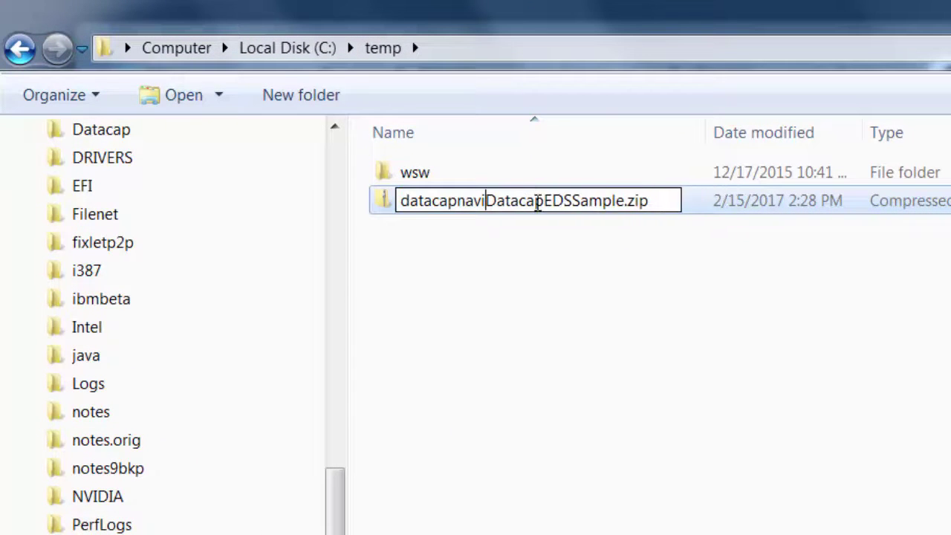
key(BackSpace)
key(BackSpace)
key(BackSpace)
key(BackSpace)
key(BackSpace)
key(BackSpace)
key(BackSpace)
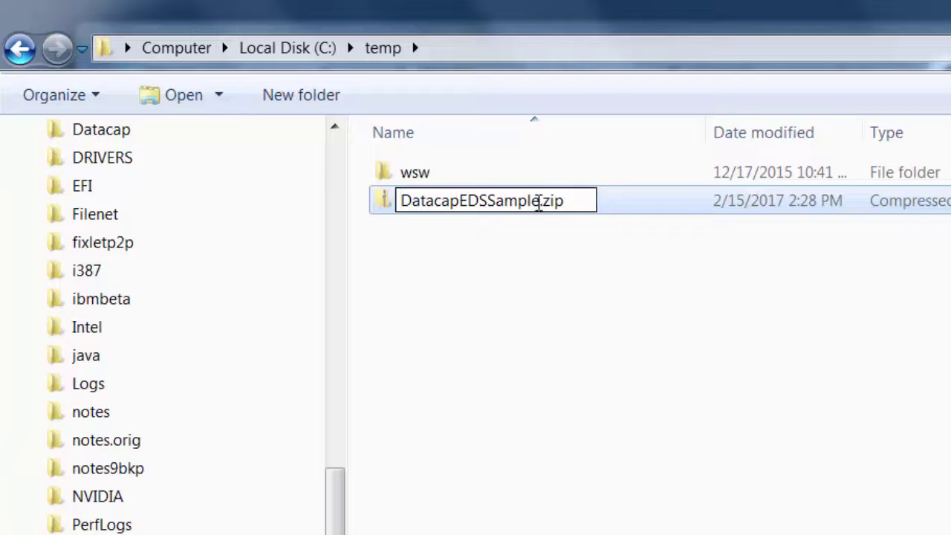
click(578, 201)
key(BackSpace)
key(BackSpace)
key(BackSpace)
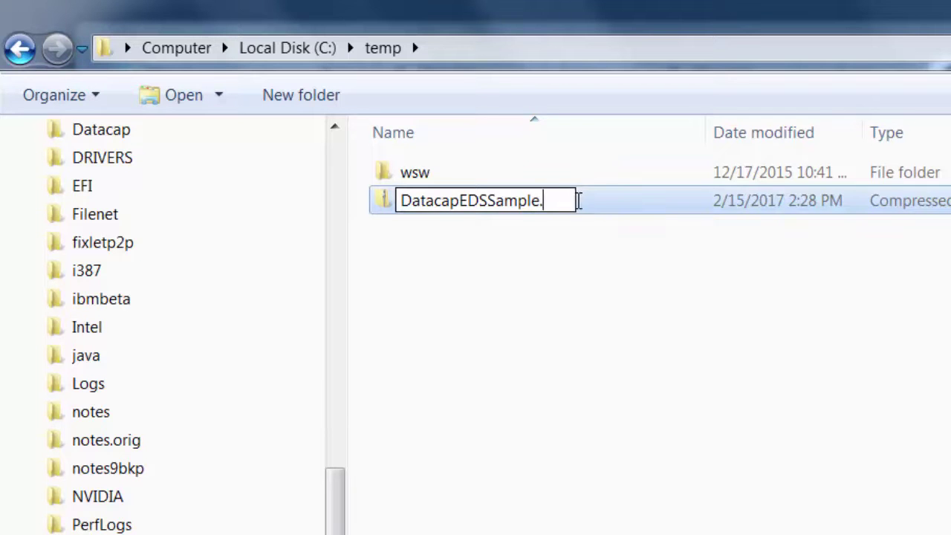
text(ear)
key(Return)
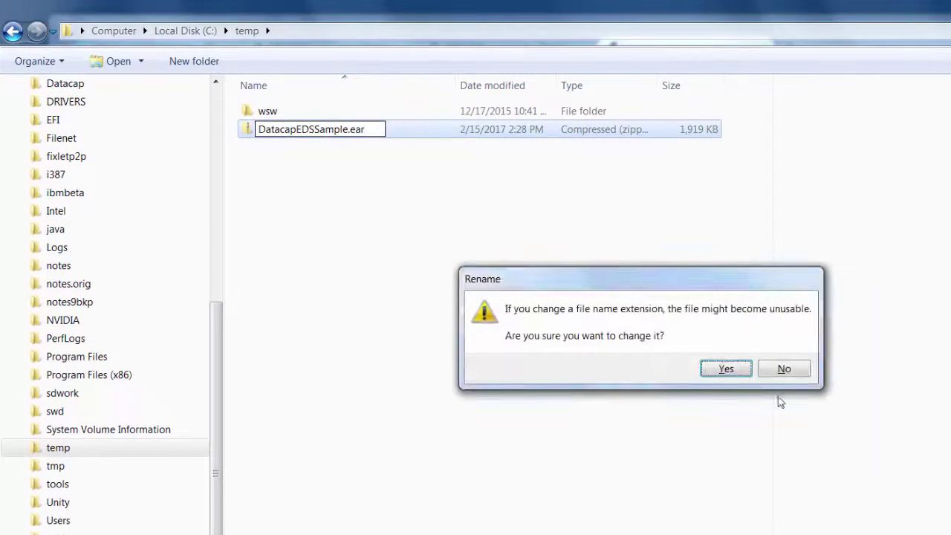
click(725, 369)
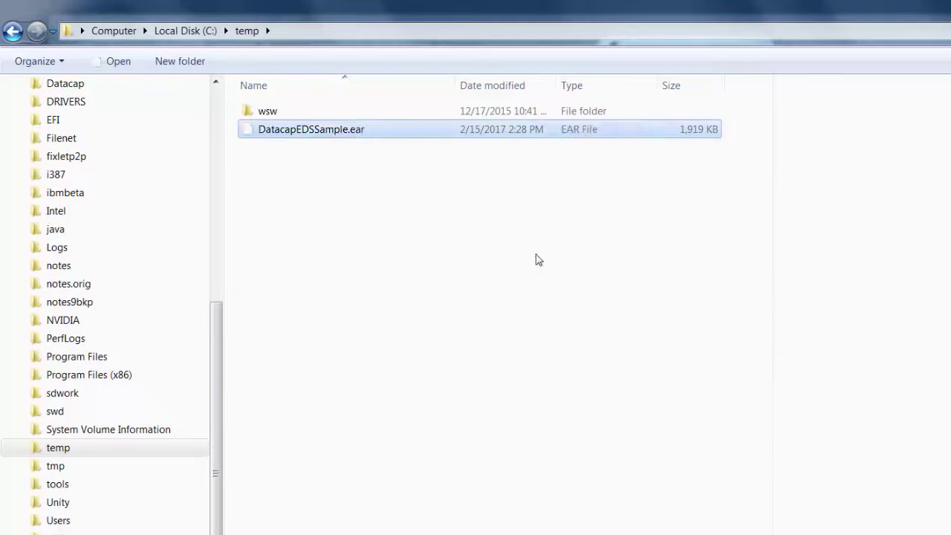
- Copy the DatacapEDSSample.ear file in C:\temp
right_click(258, 138)
click(300, 301)
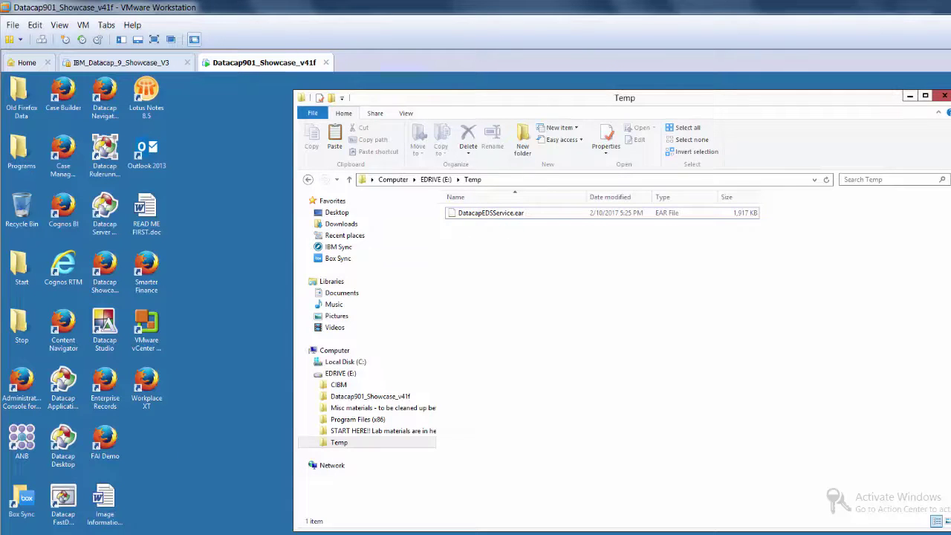
- Open the administrative console of the AppSrv01 profile in IBM WebSphere Application Server V8.5
key(super)
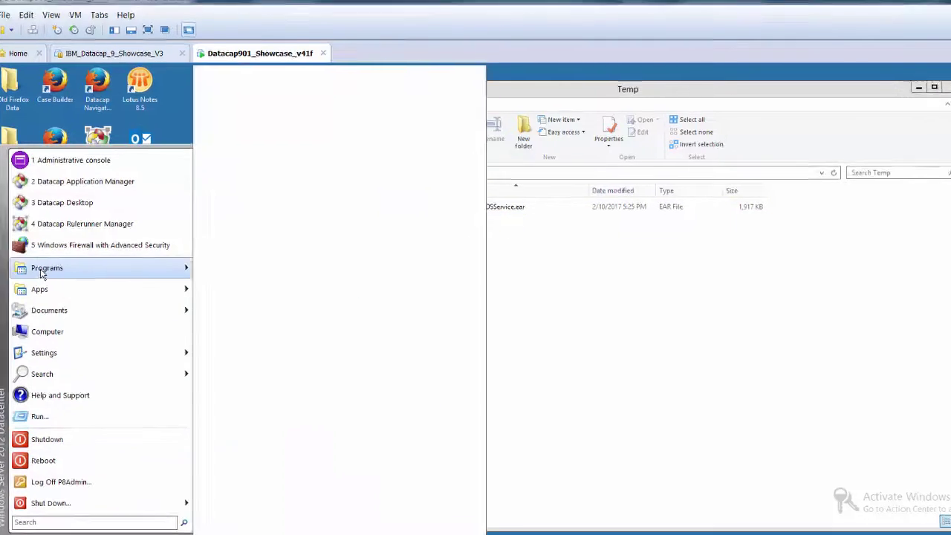
mouse_move(35, 274)
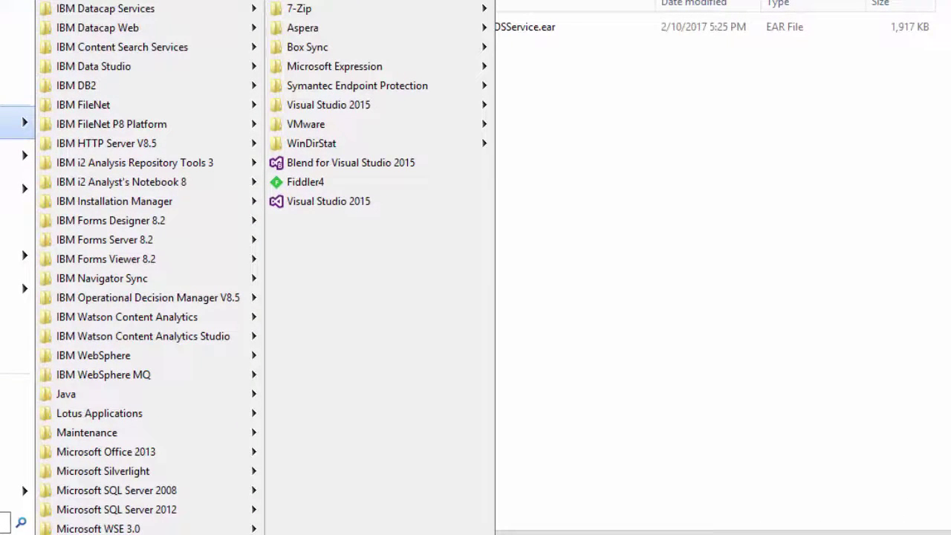
mouse_move(131, 355)
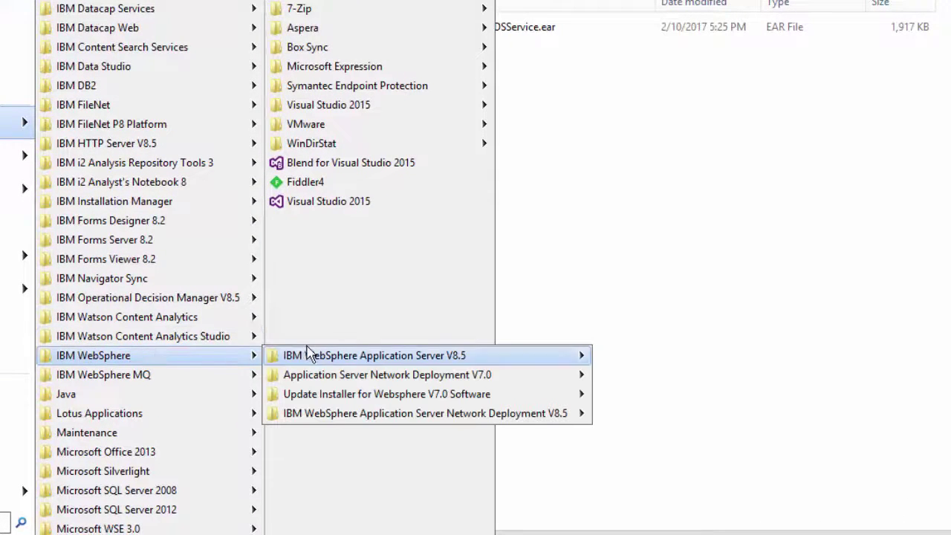
mouse_move(312, 355)
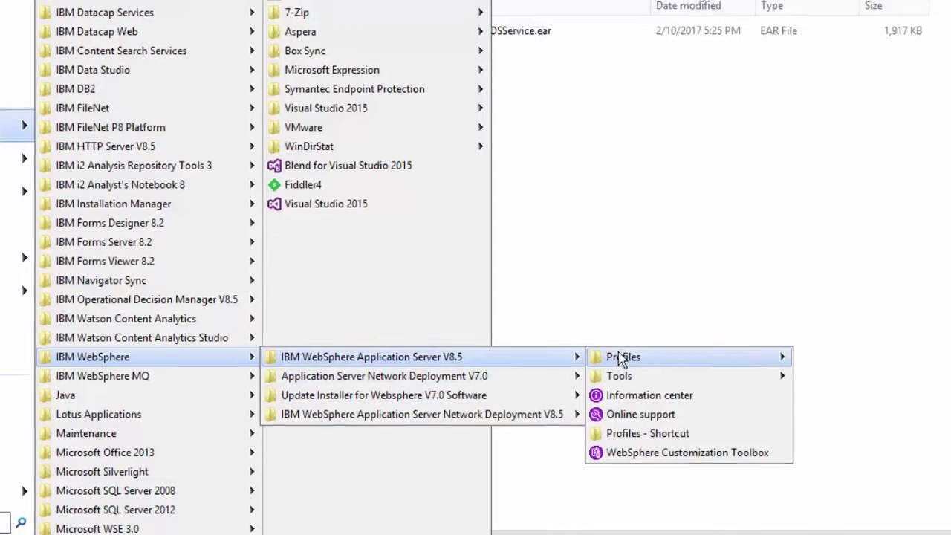
mouse_move(622, 358)
mouse_move(741, 375)
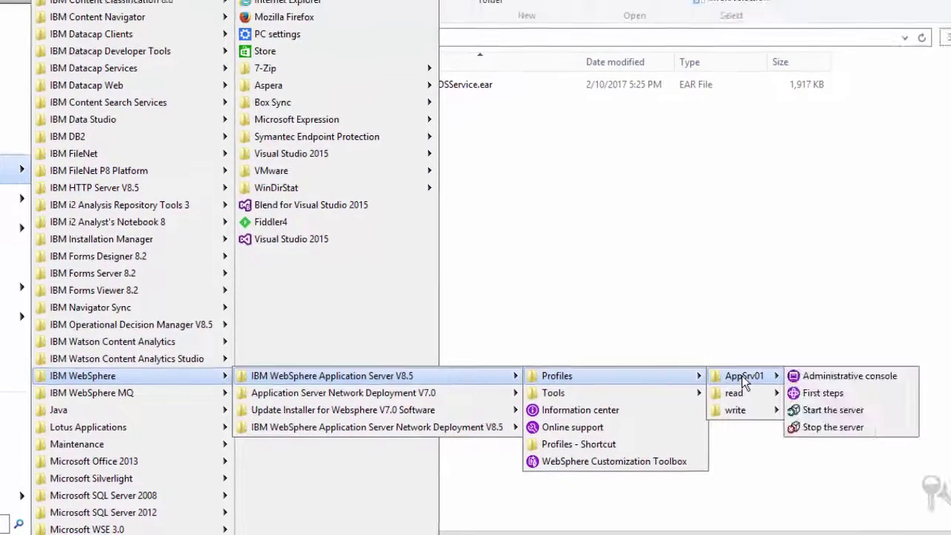
click(838, 375)
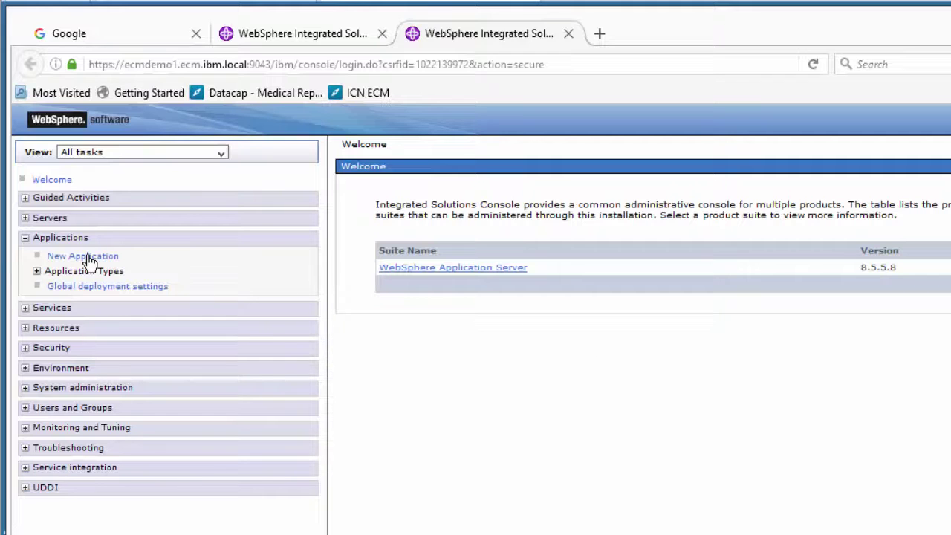
- Start a new enterprise application and choose DatacapEDSService.ear from E:\Temp as its local file
click(83, 257)
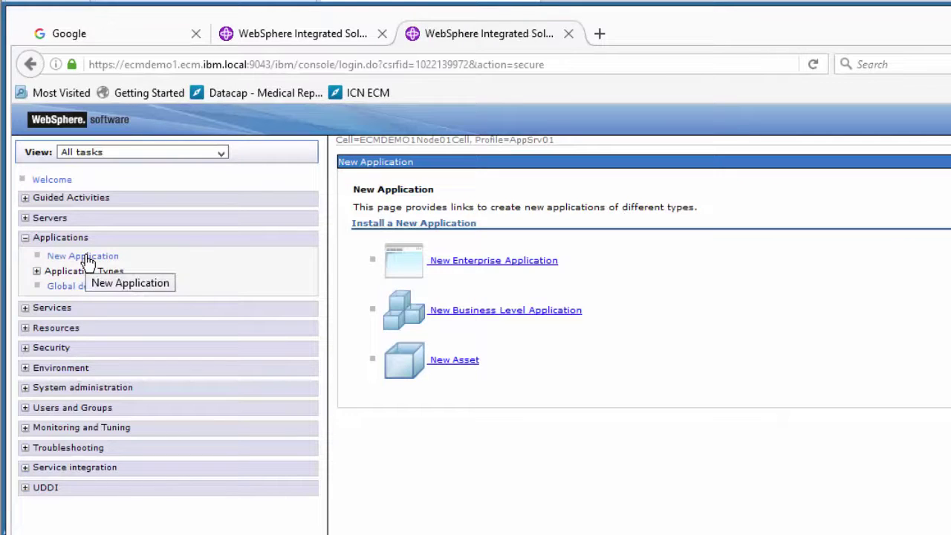
click(86, 260)
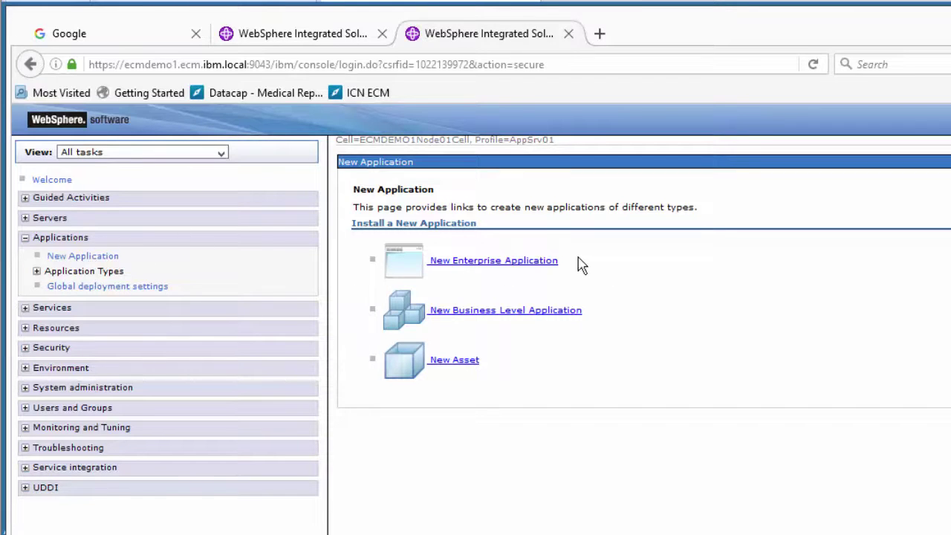
click(520, 262)
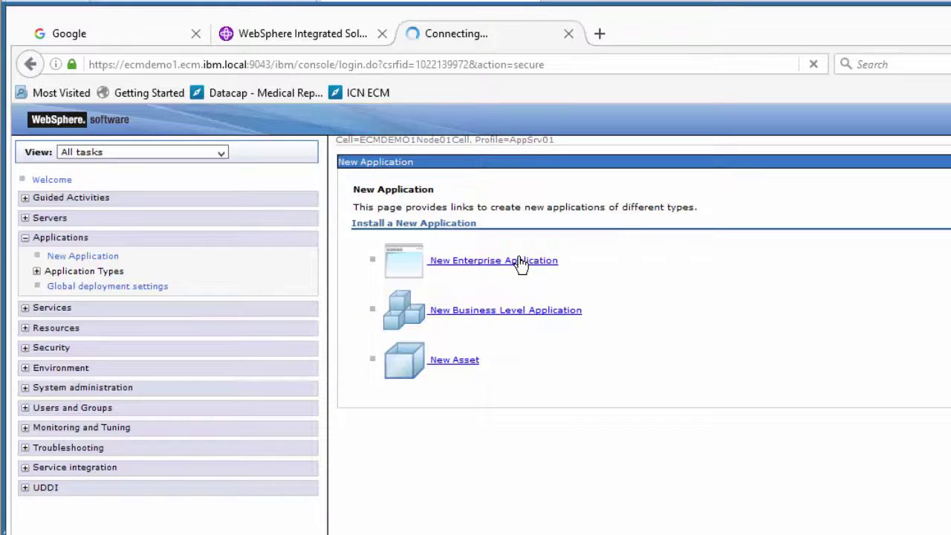
click(422, 285)
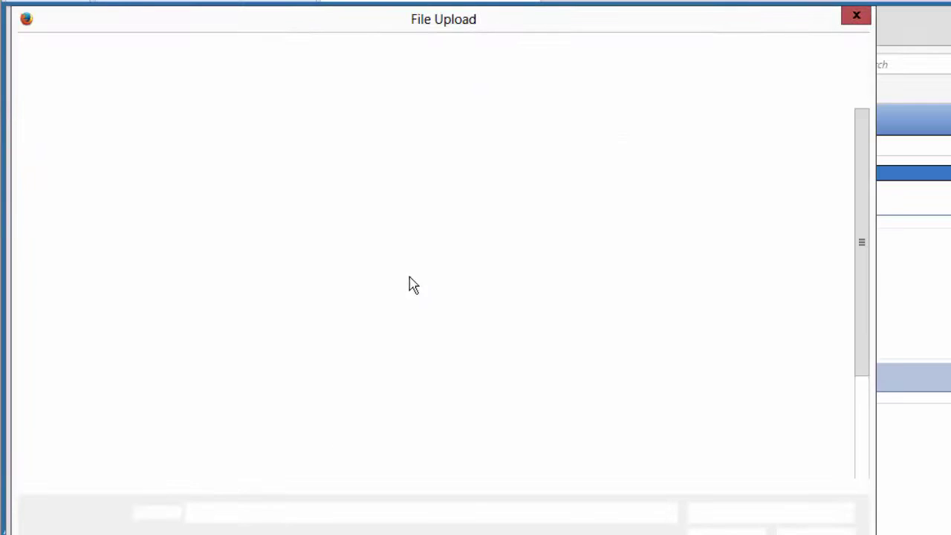
click(72, 454)
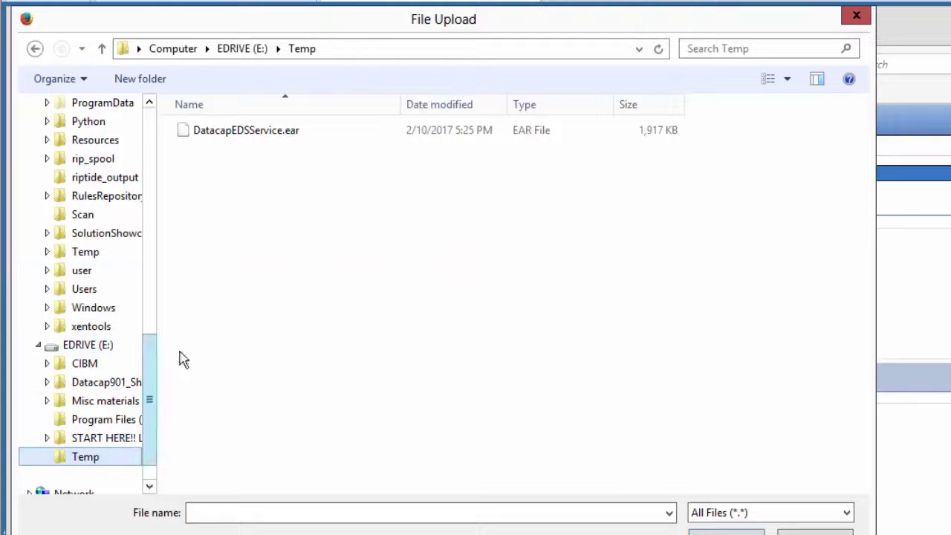
double_click(213, 140)
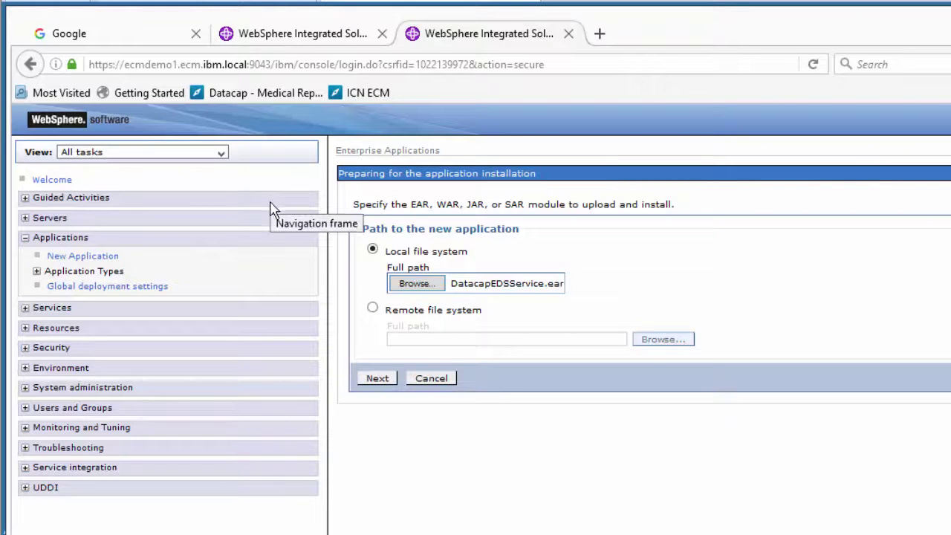
- Proceed with the Fast Path installation and accept the default installation options for DatacapEDSService
click(378, 383)
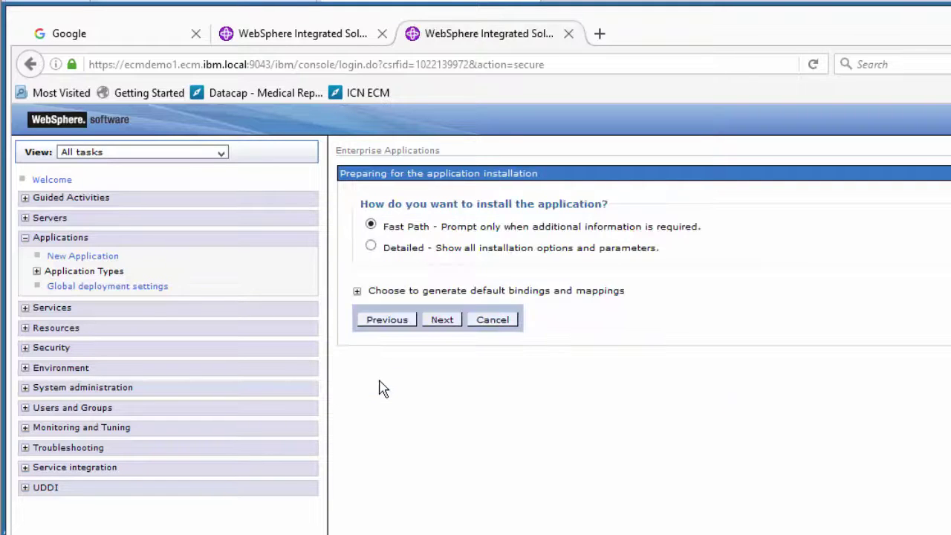
click(443, 321)
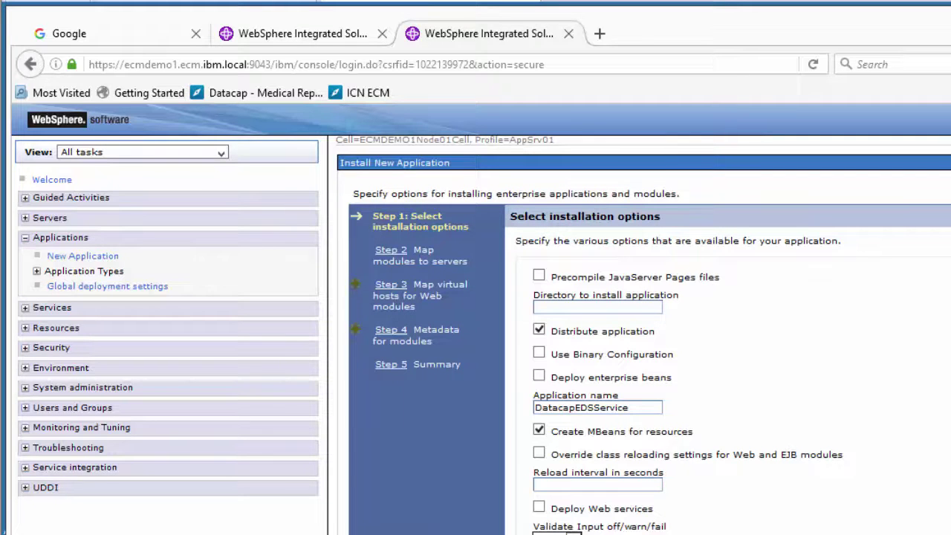
scroll(579, 461, down, 1)
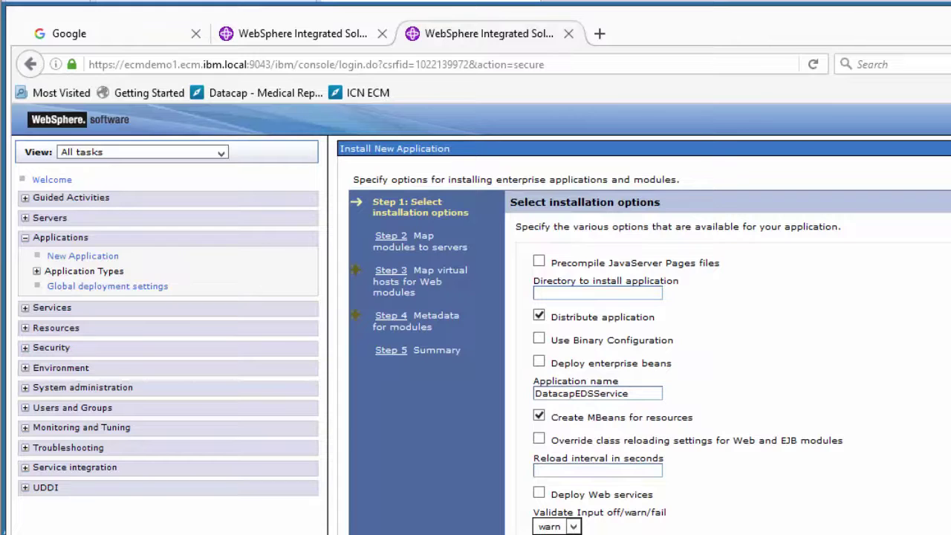
scroll(759, 406, down, 2)
scroll(651, 335, down, 5)
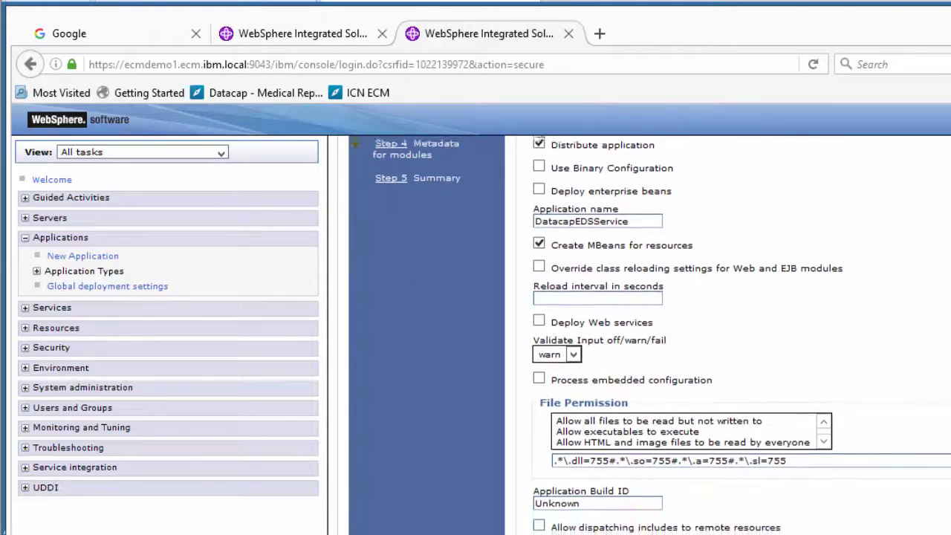
scroll(650, 334, down, 3)
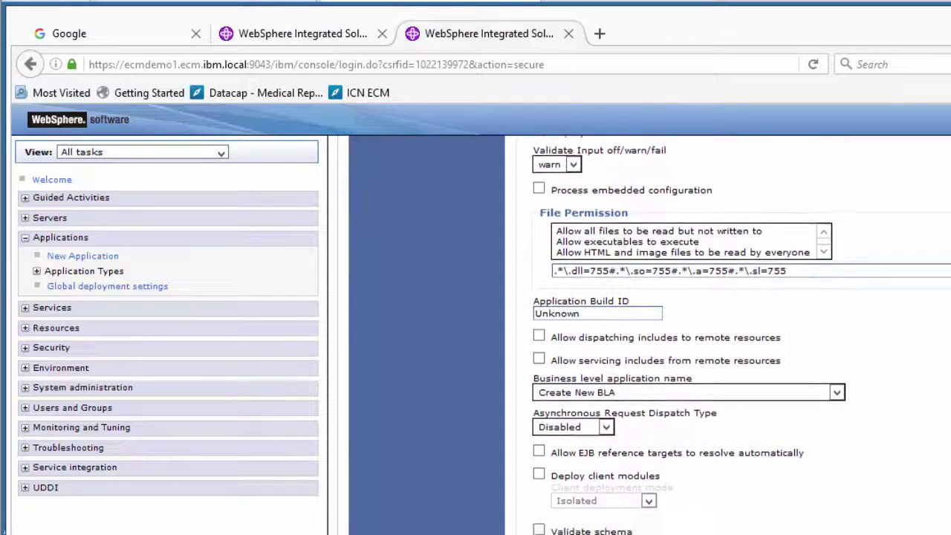
scroll(741, 335, down, 1)
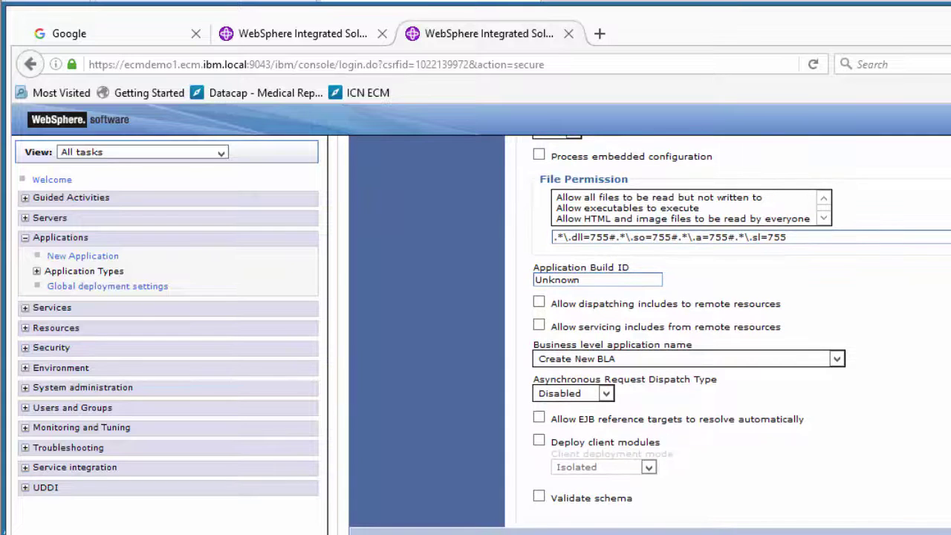
click(376, 534)
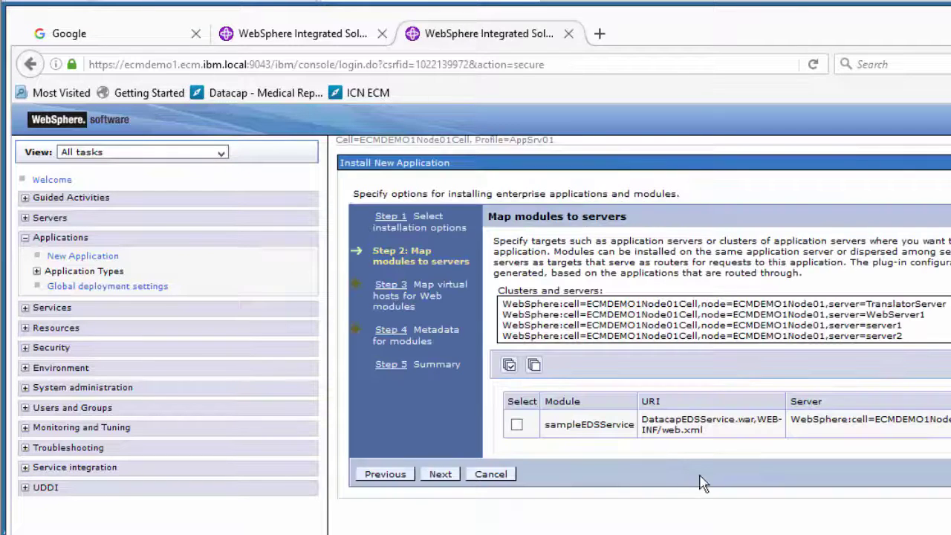
- Select the sampleEDSService module for server mapping and map it to the default_host virtual host
click(516, 425)
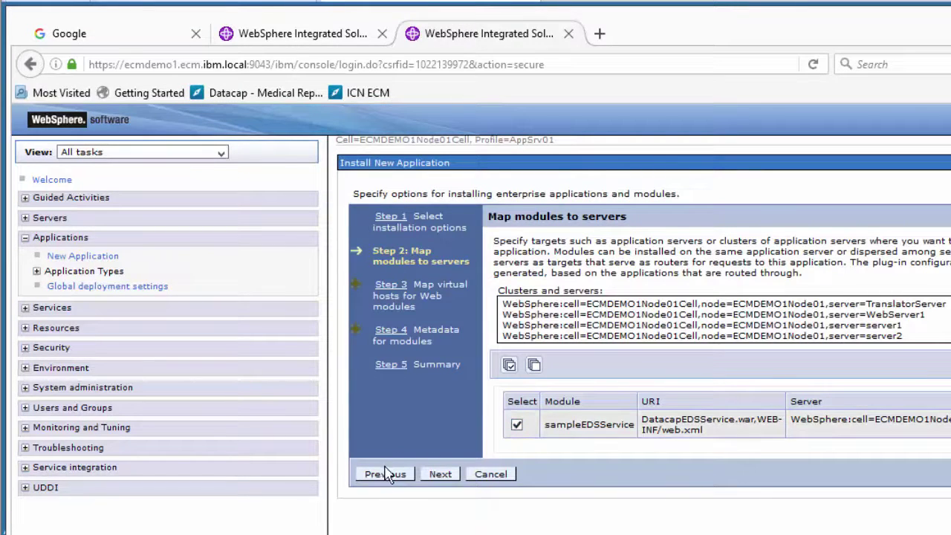
click(439, 473)
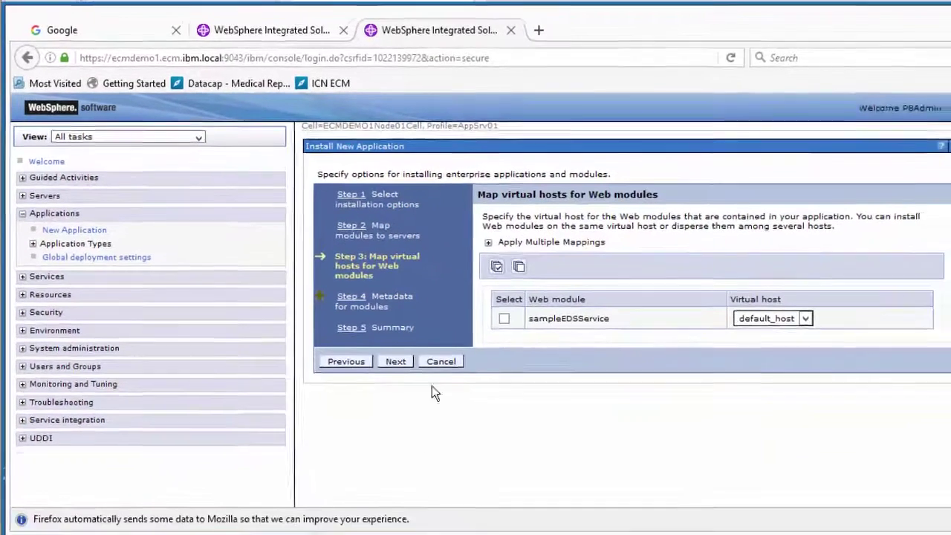
click(503, 318)
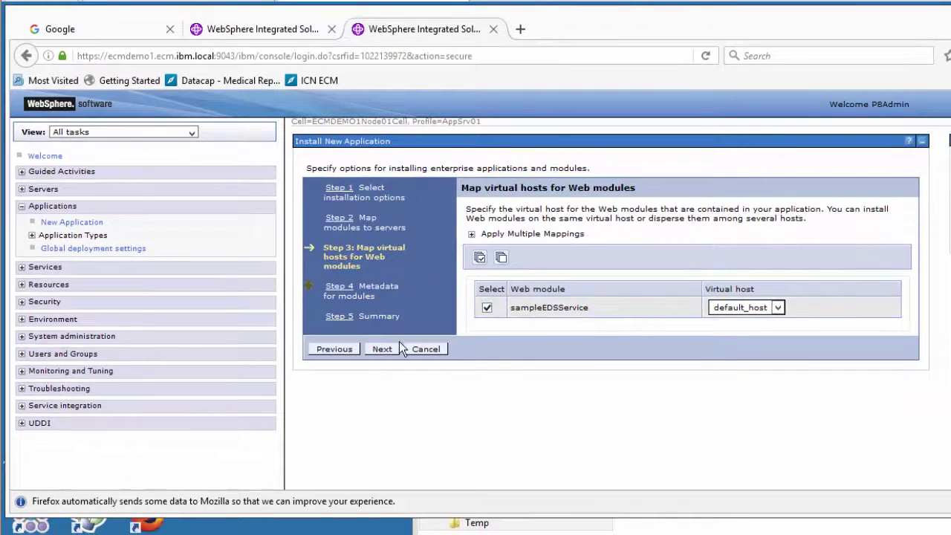
click(777, 306)
click(750, 320)
click(374, 354)
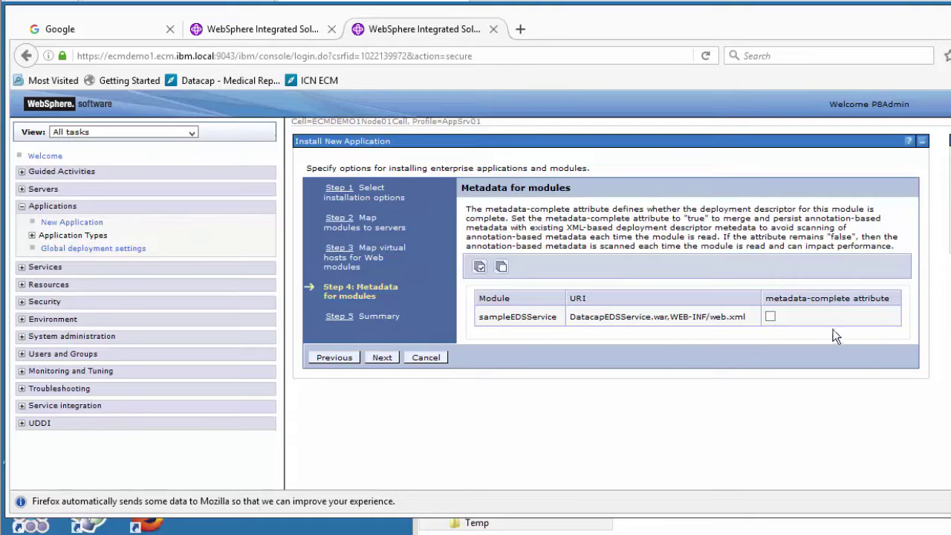
- Select the metadata-complete attribute for sampleEDSService and finish the application installation from the summary
click(770, 317)
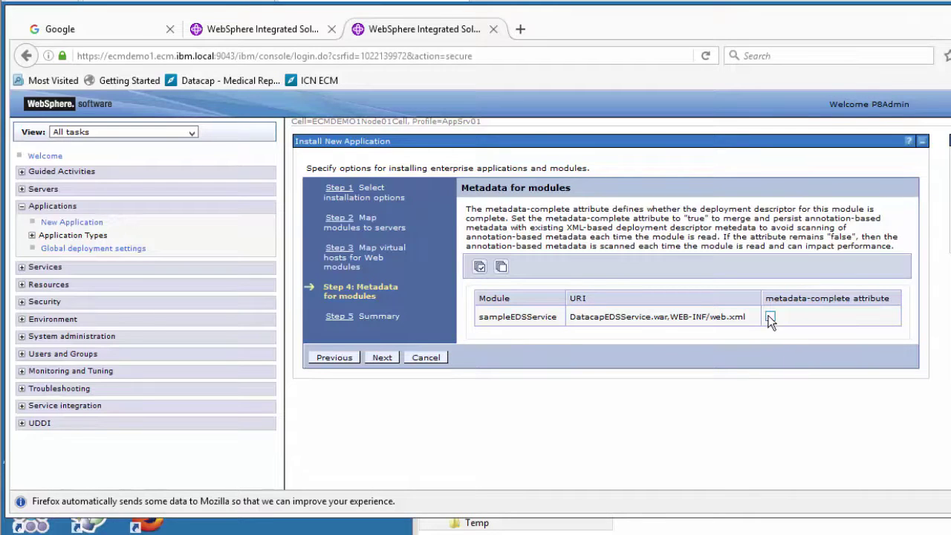
click(388, 357)
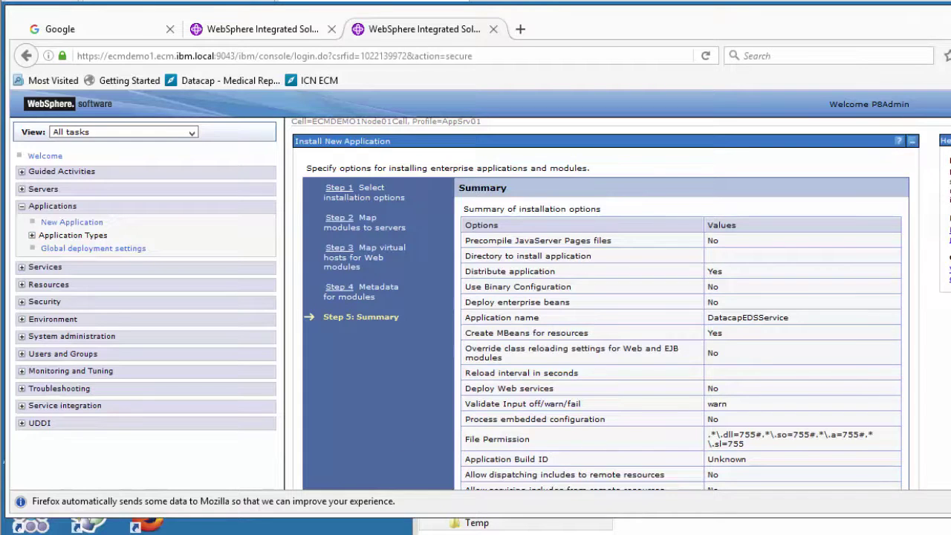
scroll(375, 416, down, 3)
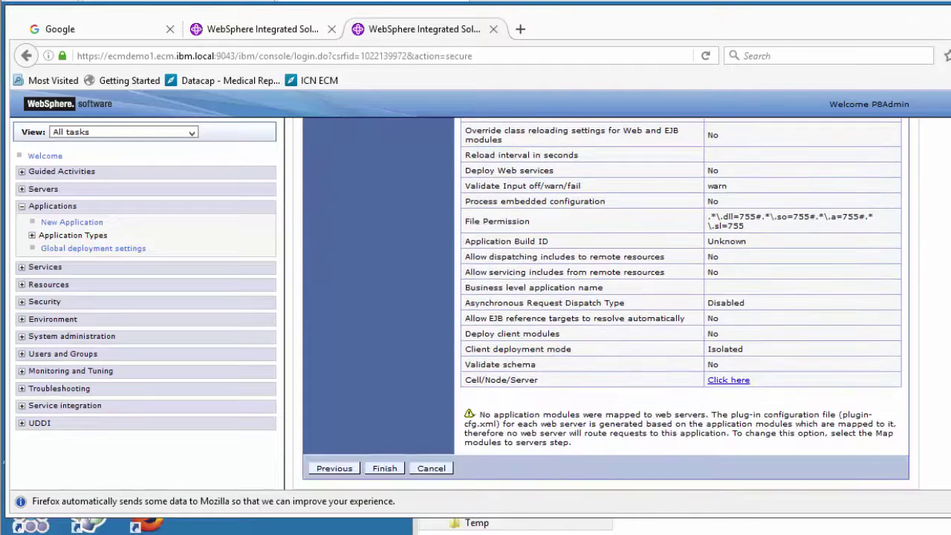
click(380, 469)
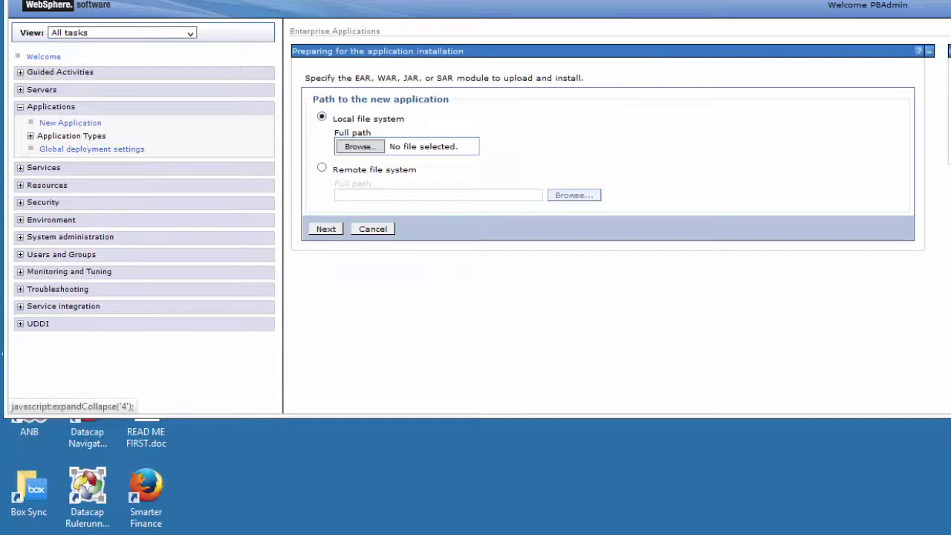
- Open the list of WebSphere enterprise applications and start DatacapEDSService
click(30, 136)
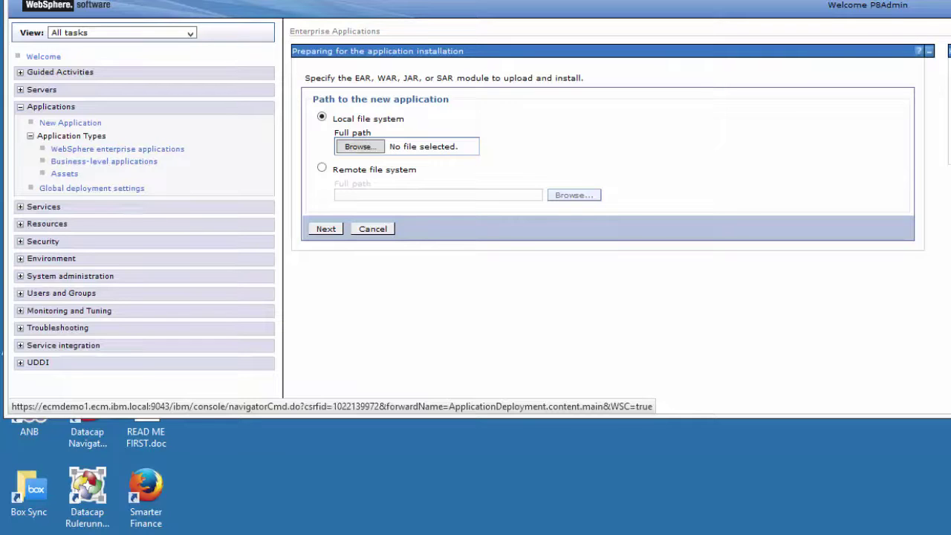
click(104, 161)
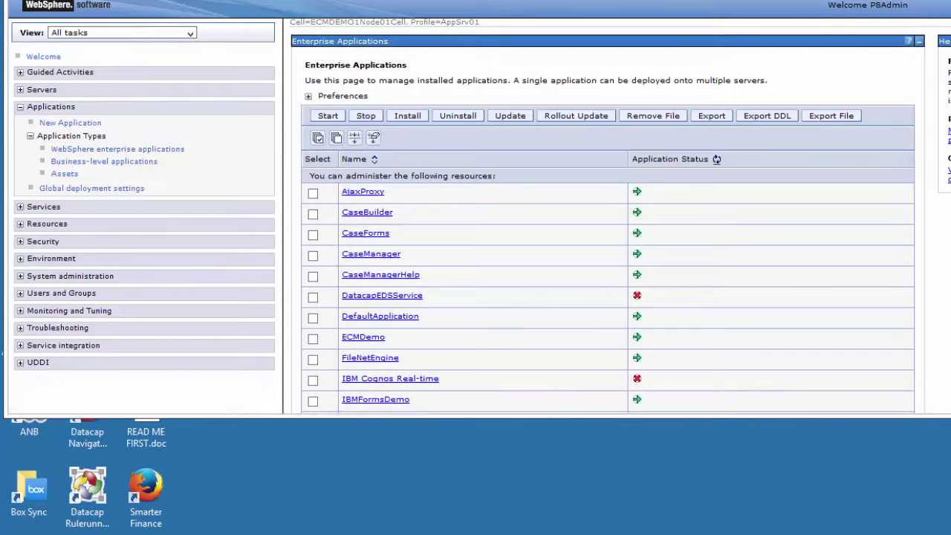
scroll(606, 223, down, 4)
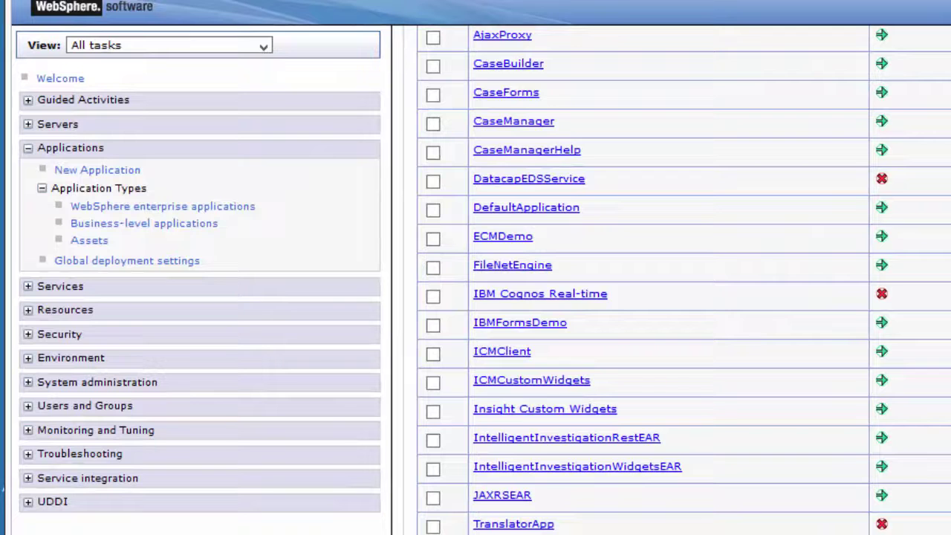
click(433, 180)
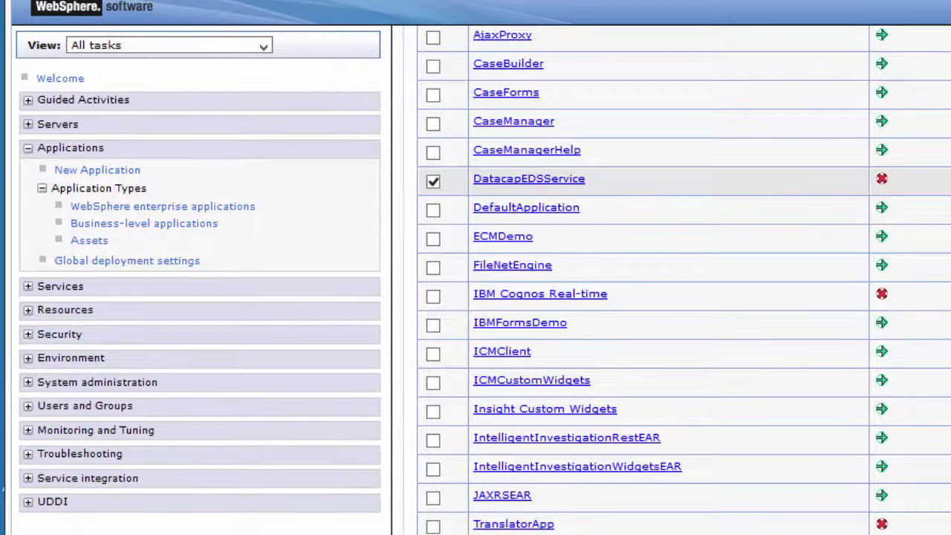
scroll(668, 297, up, 5)
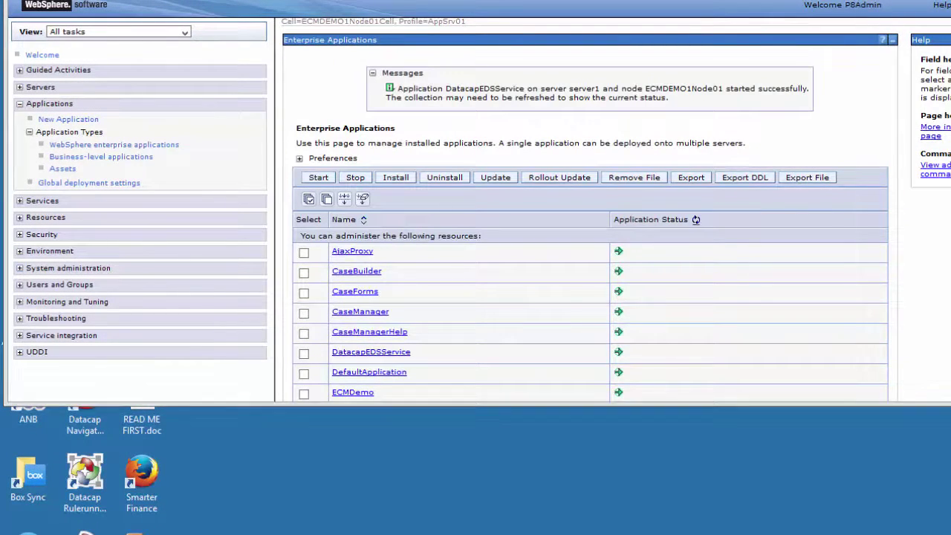
- Browse the local disk in File Explorer to IBM\WebSphere\AppServer\profiles\AppSrv01\installedApps\ECMDEMO1Node01Cell
key(super+e)
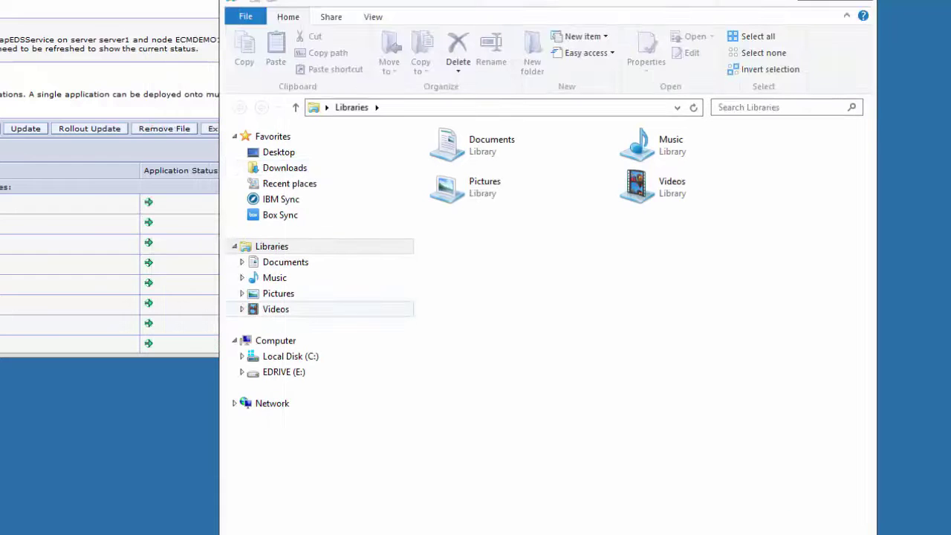
click(242, 356)
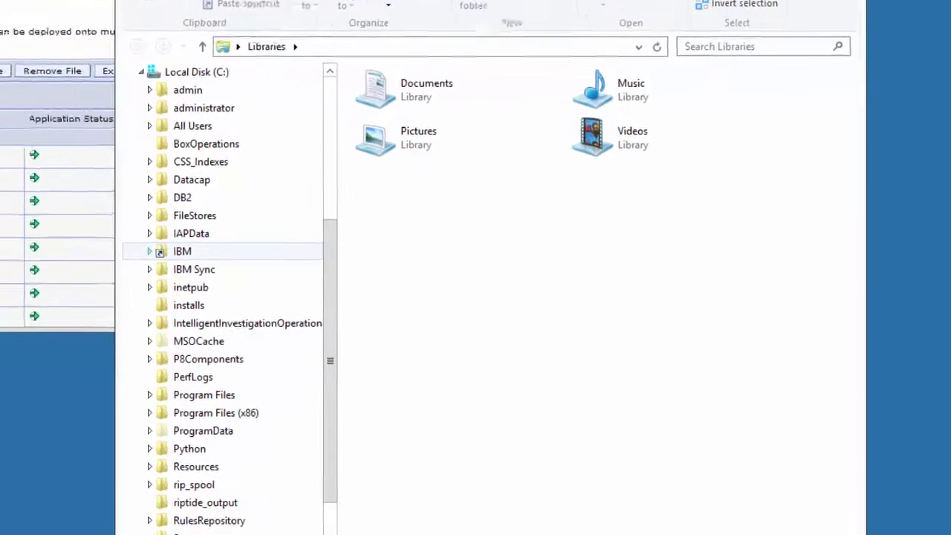
click(149, 251)
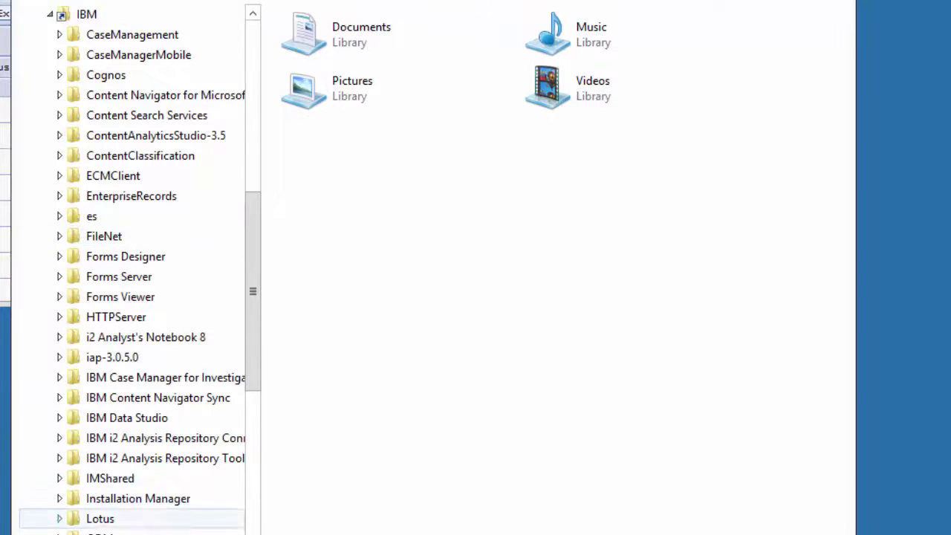
scroll(134, 460, down, 3)
click(59, 488)
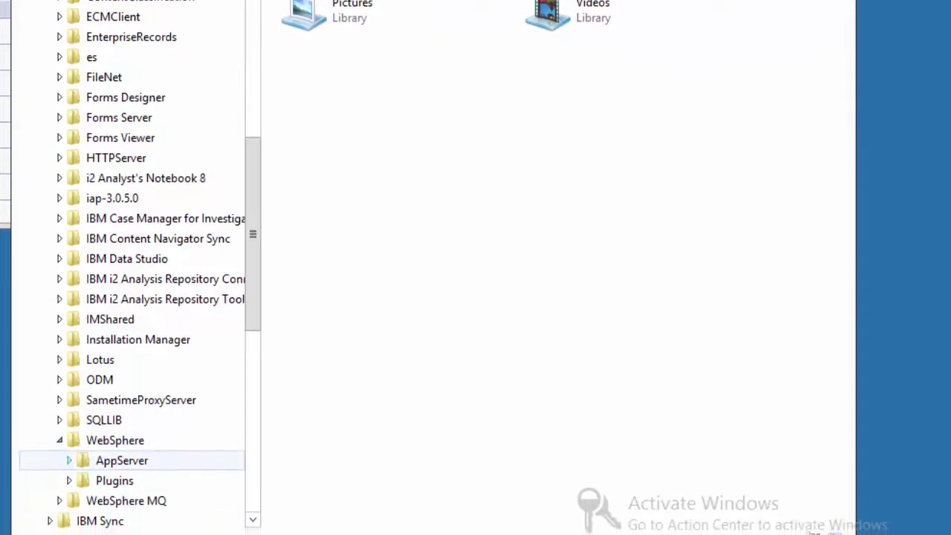
click(69, 461)
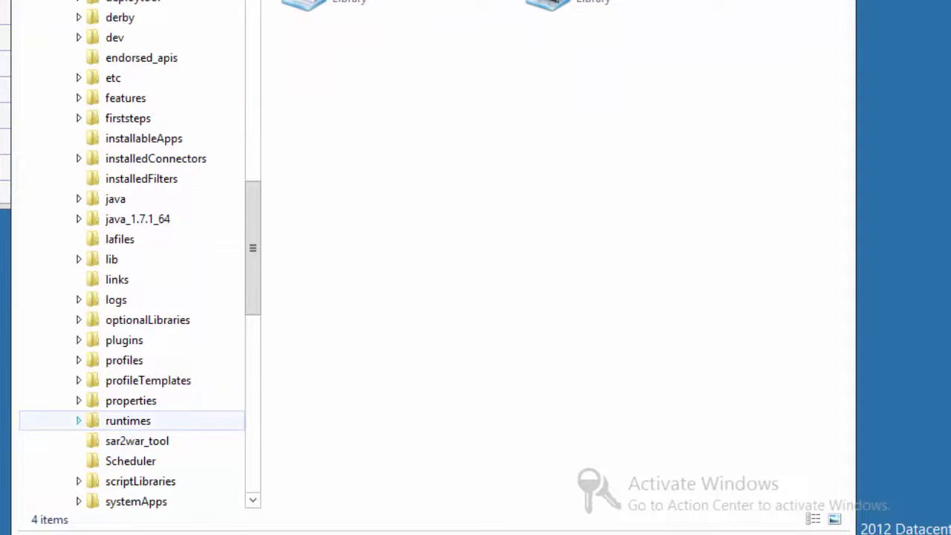
click(79, 359)
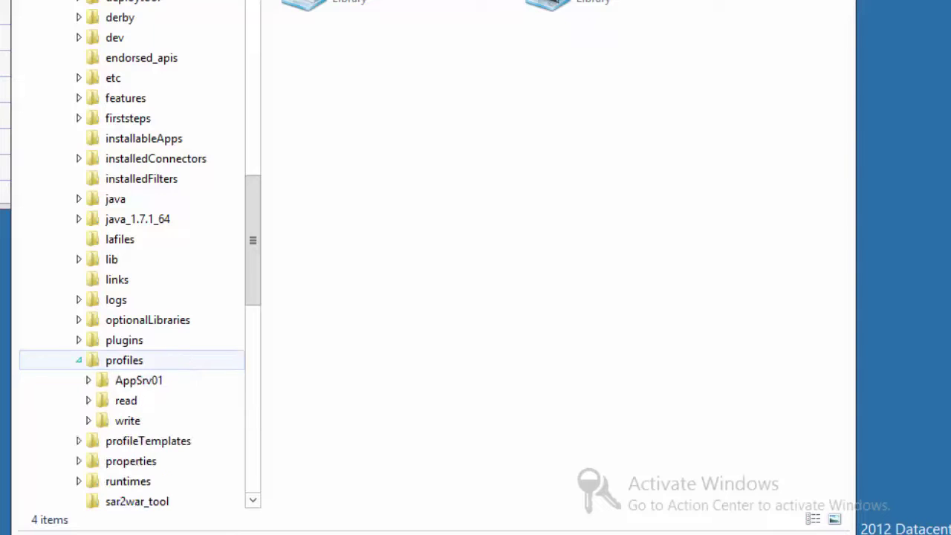
click(89, 379)
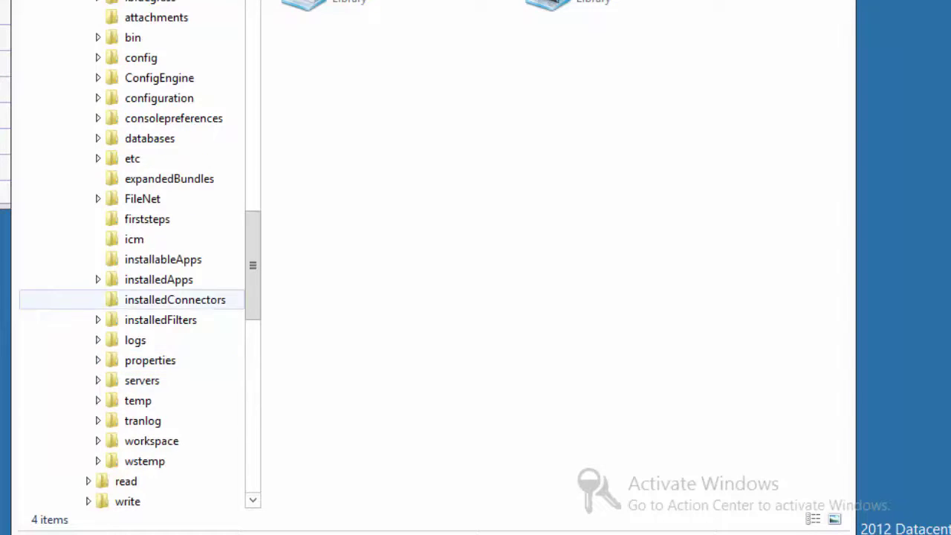
click(97, 279)
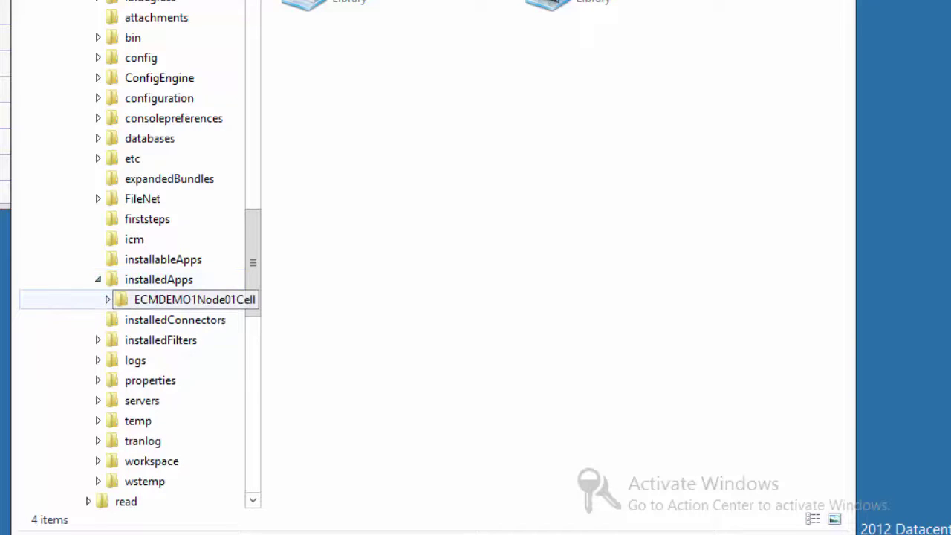
click(106, 300)
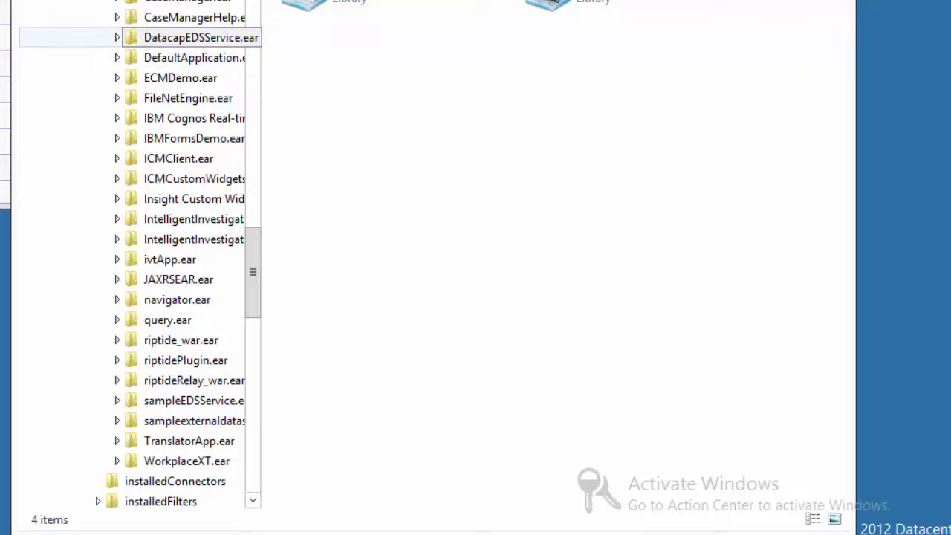
- Open the classes folder under WEB-INF in DatacapEDSService.war, inside the installed DatacapEDSService.ear
click(116, 37)
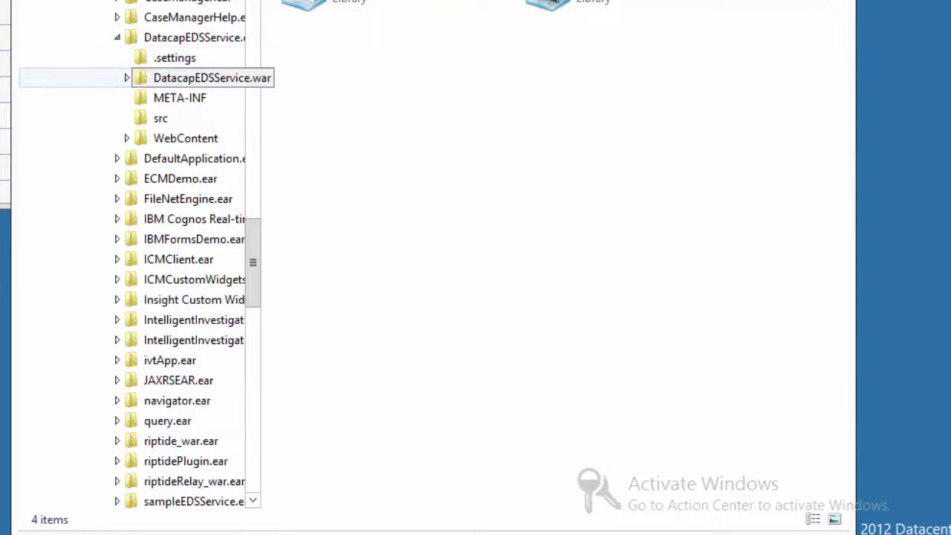
click(127, 77)
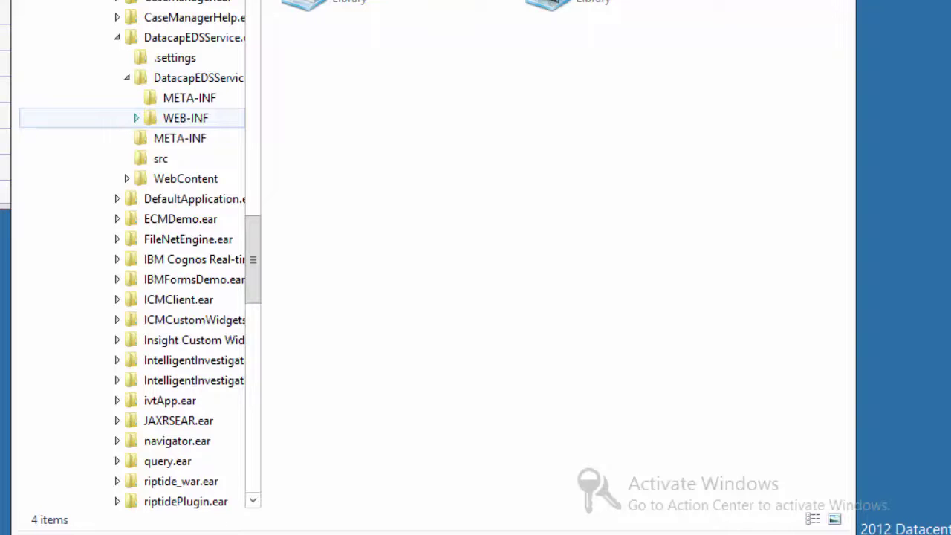
click(136, 118)
click(186, 117)
click(190, 137)
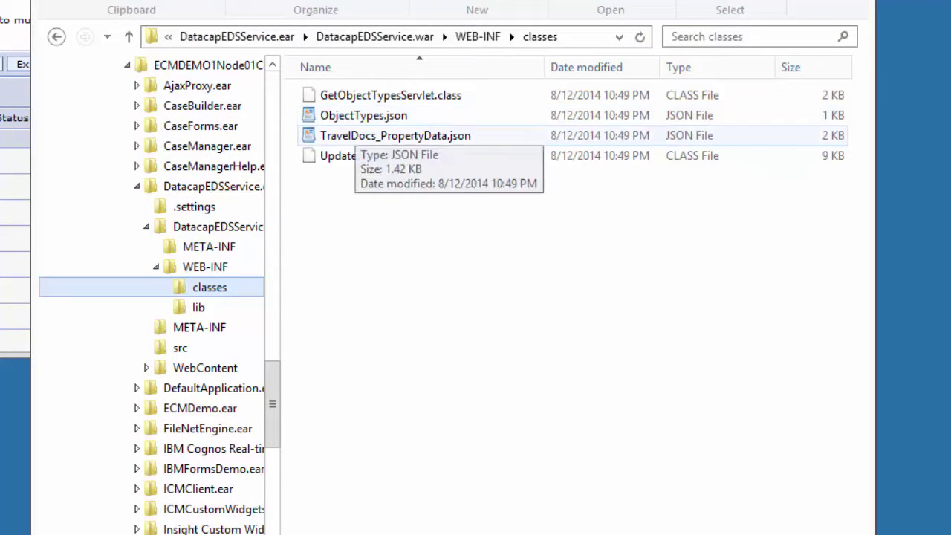
- Open ObjectTypes.json from the classes folder for viewing in Notepad++
click(363, 115)
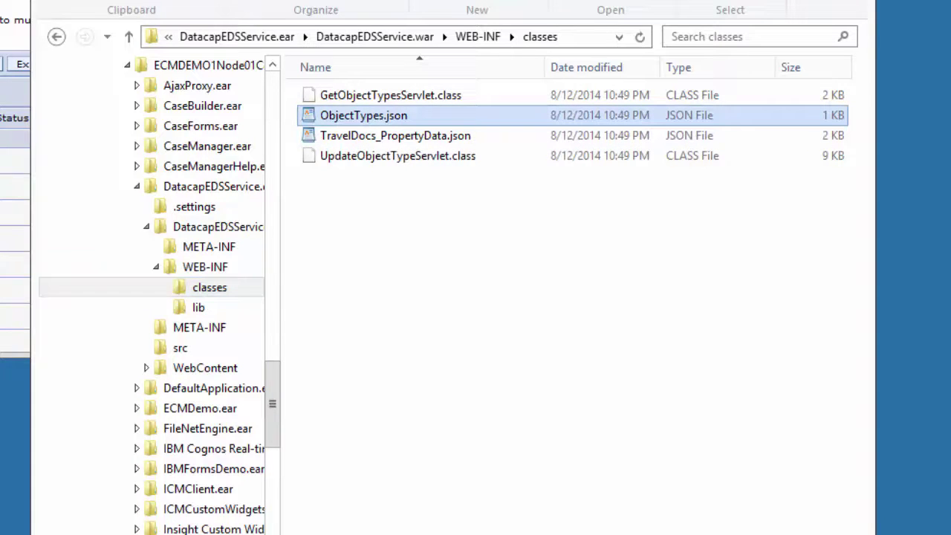
right_click(361, 118)
mouse_move(416, 152)
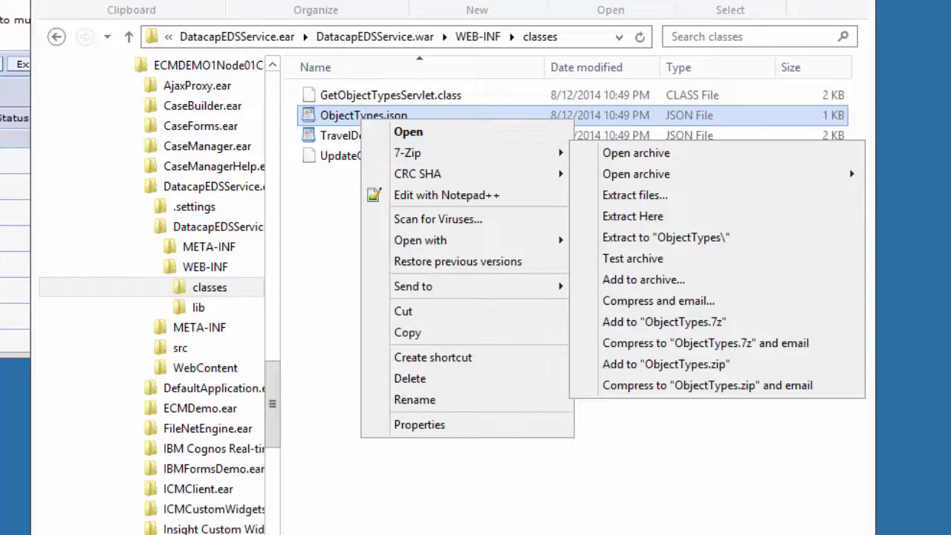
key(Escape)
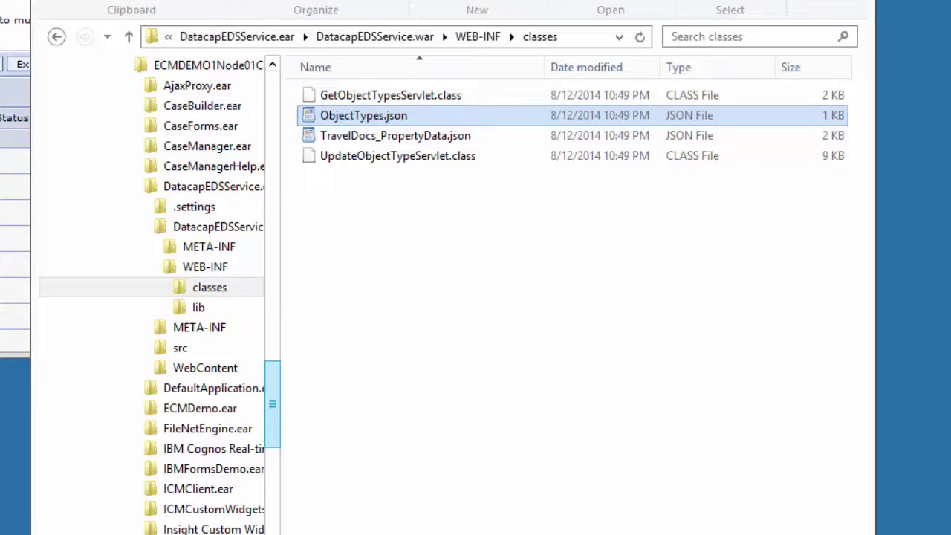
right_click(306, 110)
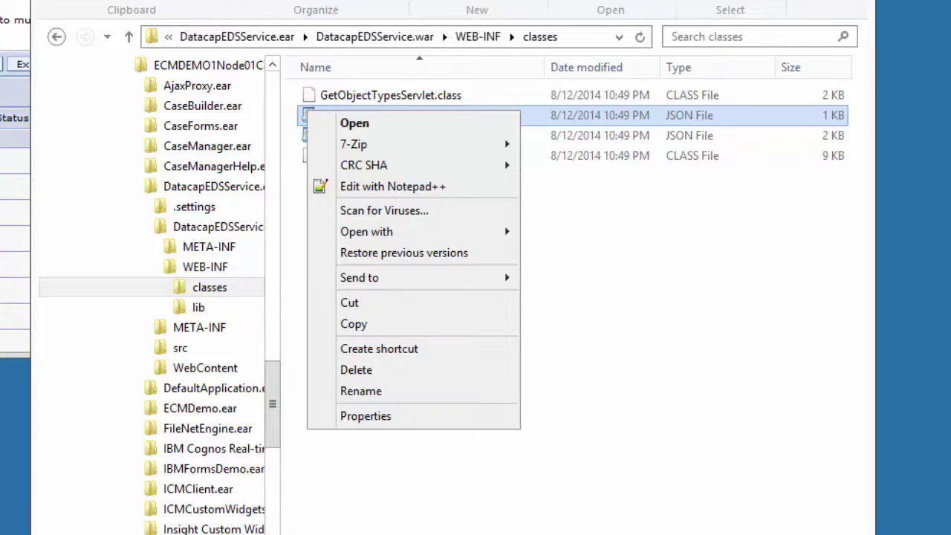
click(416, 185)
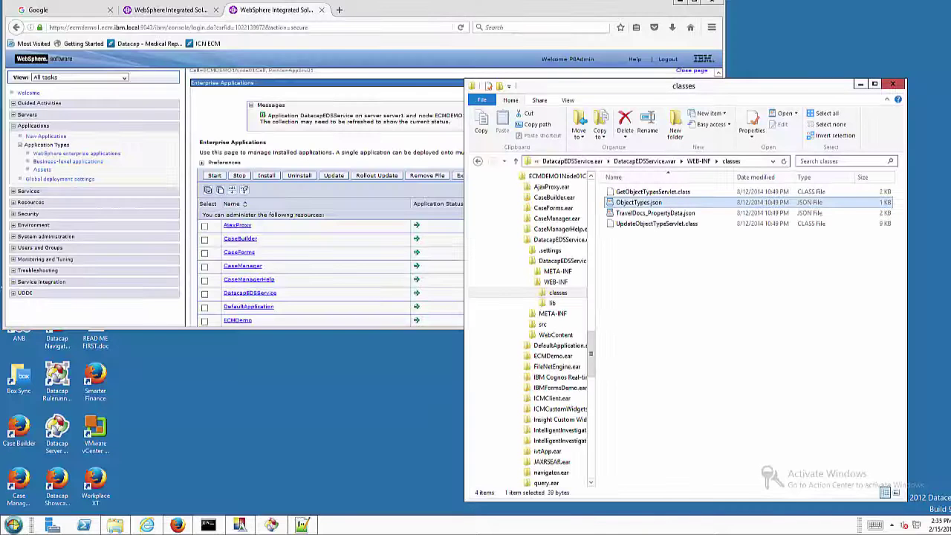
click(339, 10)
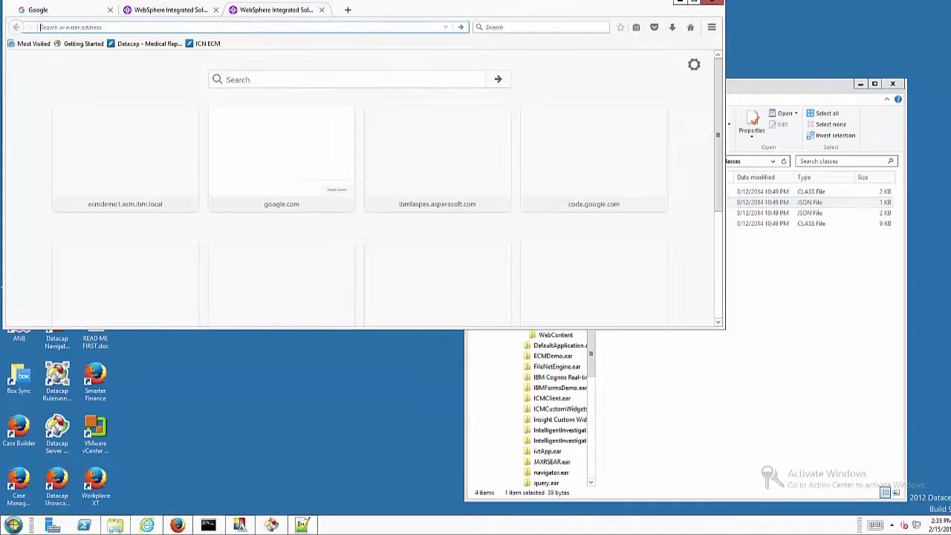
text(adm)
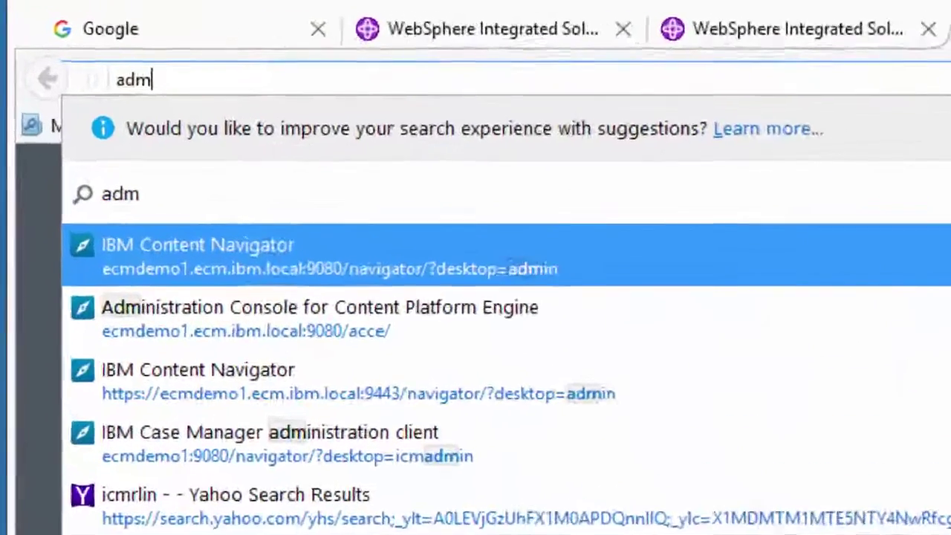
key(Return)
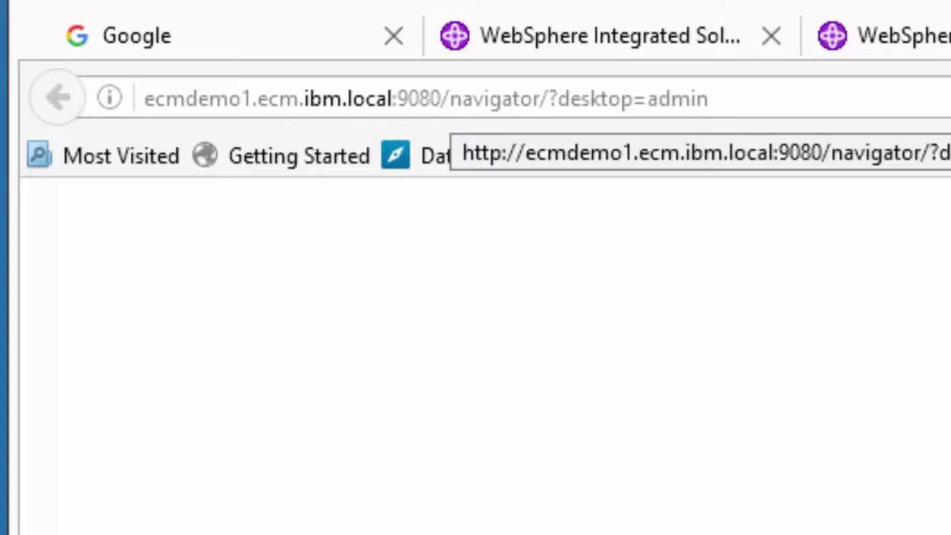
drag(460, 99, 709, 98)
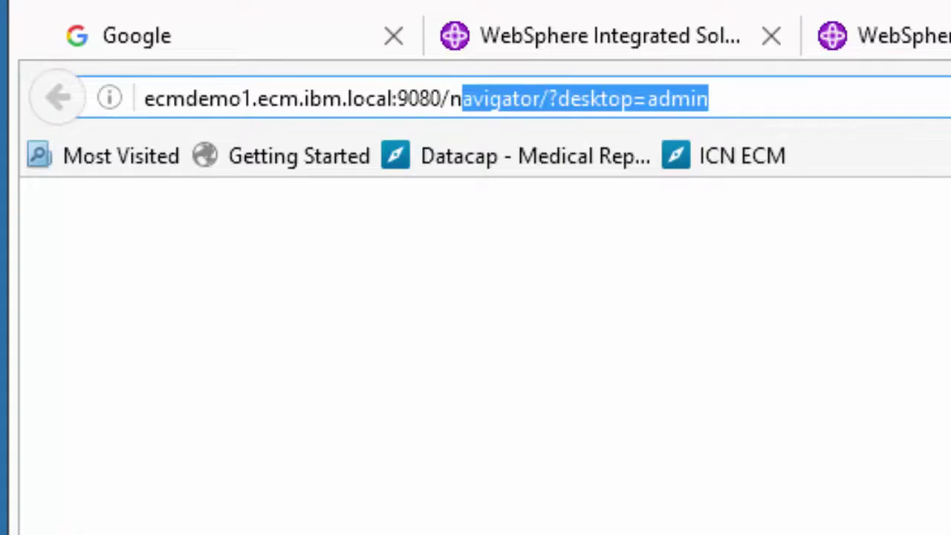
key(BackSpace)
key(BackSpace)
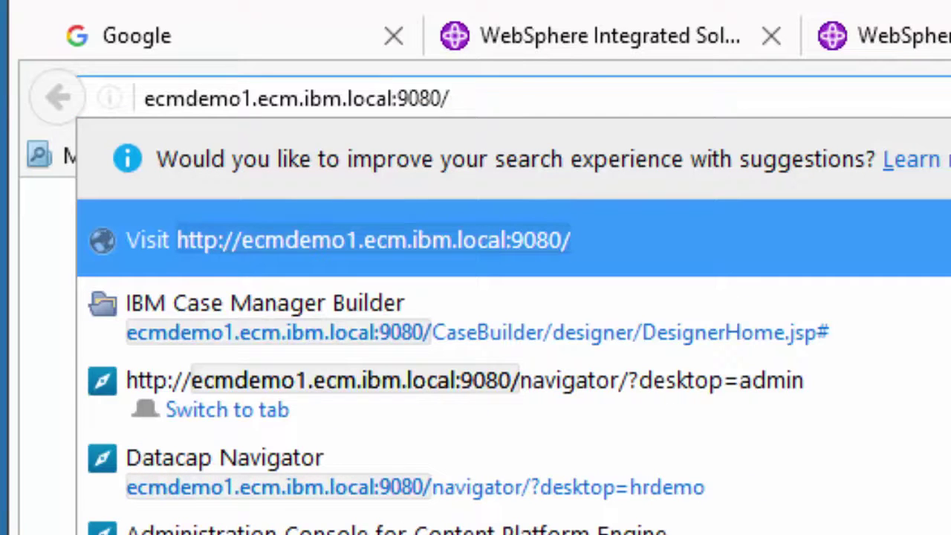
key(ctrl+v)
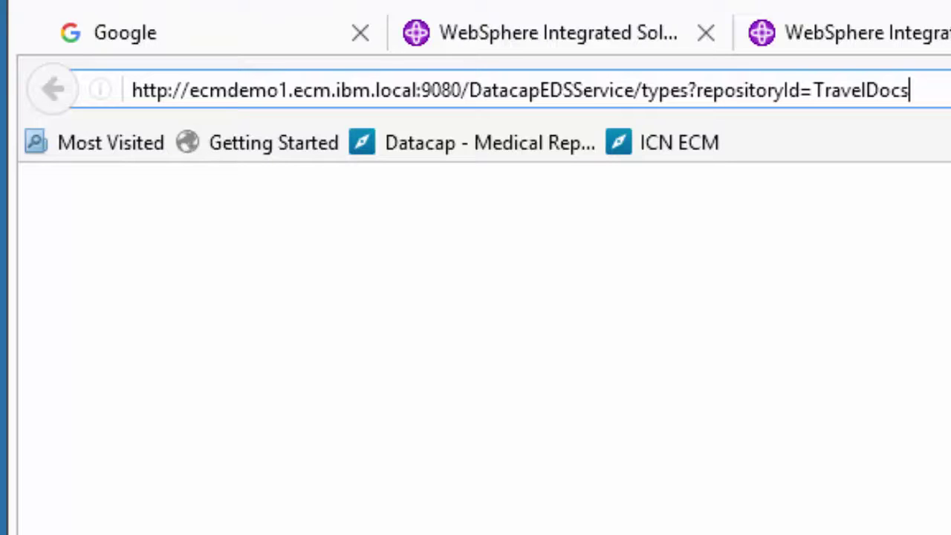
key(Return)
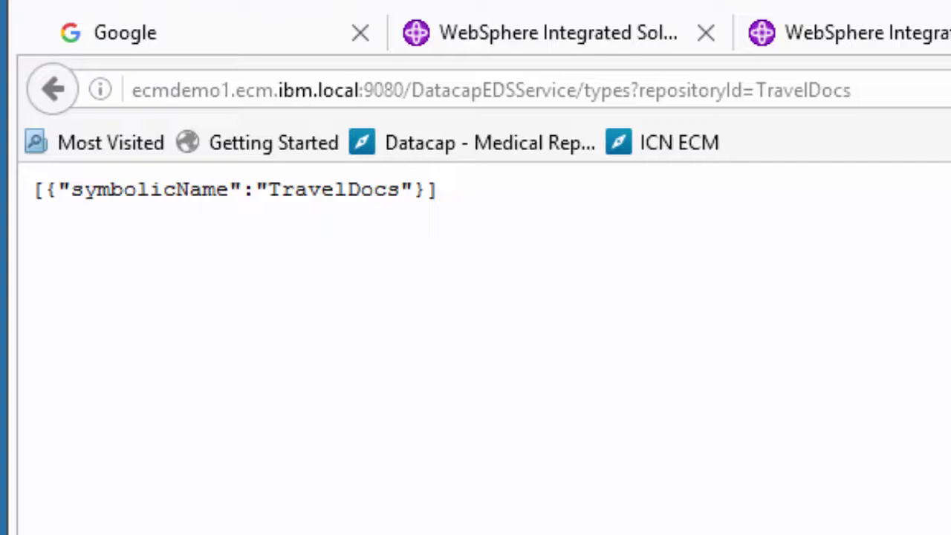
- Load the Content Navigator admin desktop at ecmdemo1.ecm.ibm.local:9080/navigator/?desktop=admin and open the External Data Services Support plug-in for editing
click(441, 90)
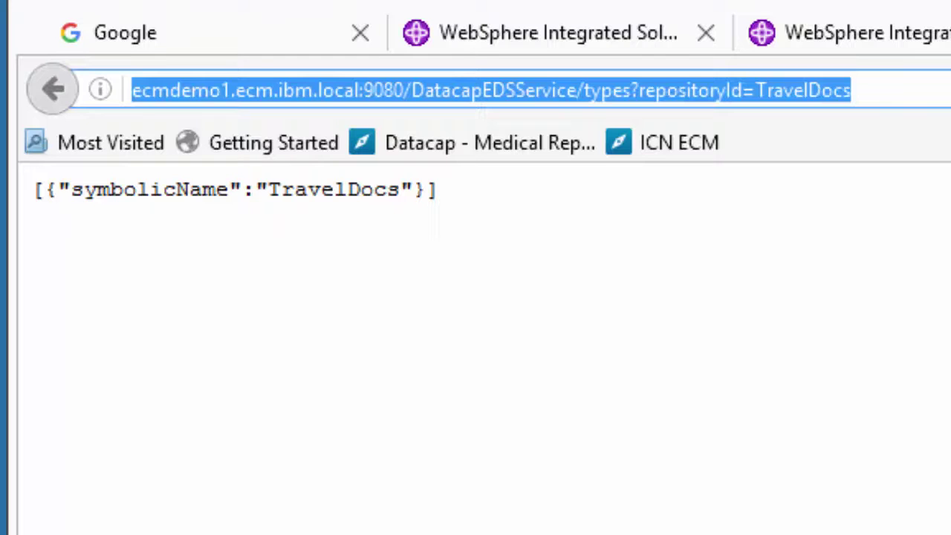
text(ecmdemo1.ecm.ibm.local:9080/navigator/?desktop=admin)
key(Return)
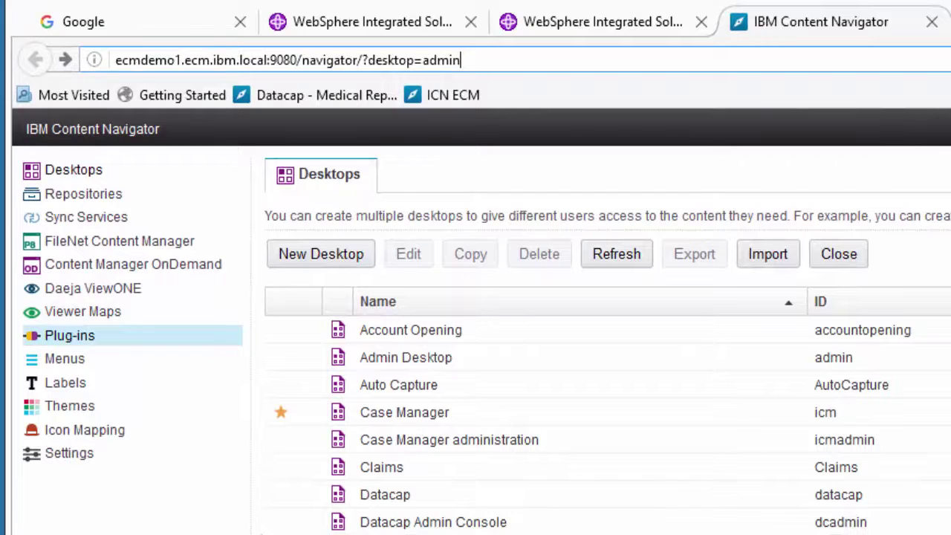
click(70, 335)
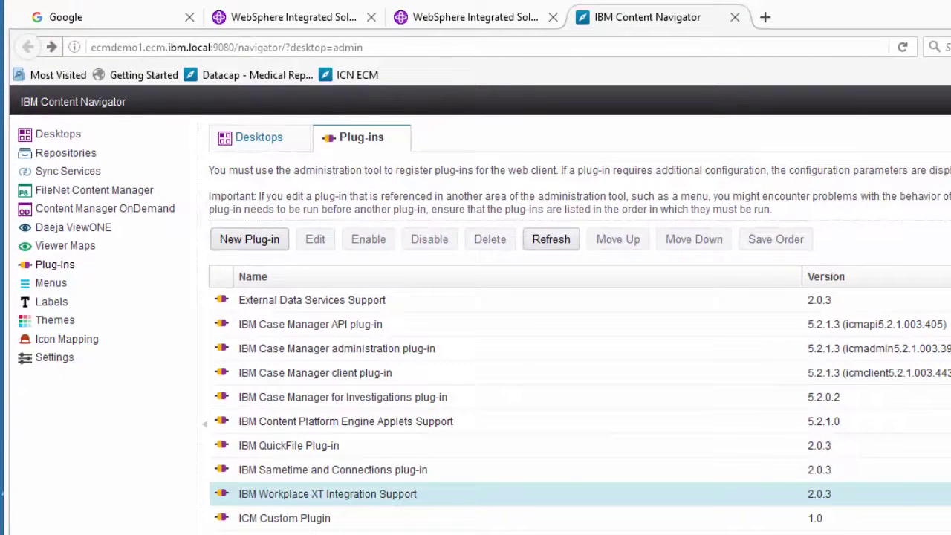
click(312, 299)
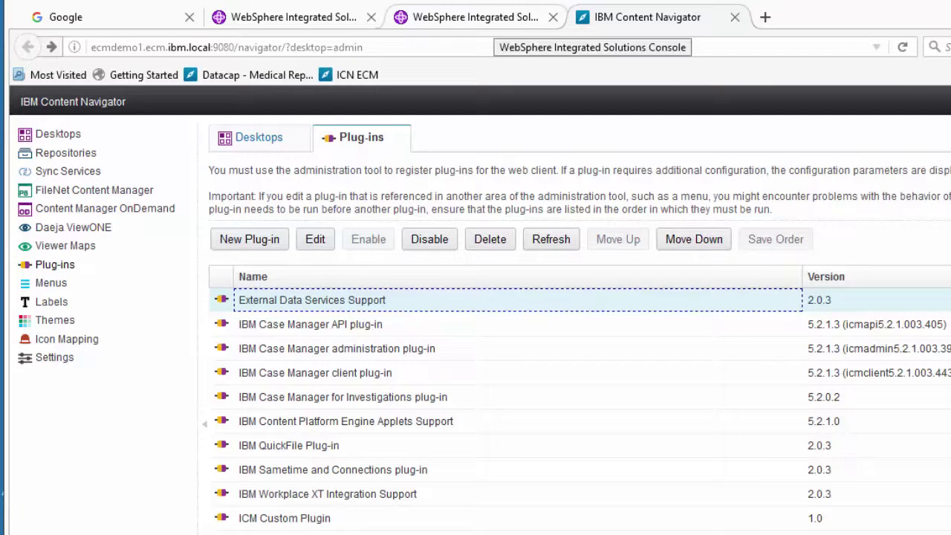
click(315, 238)
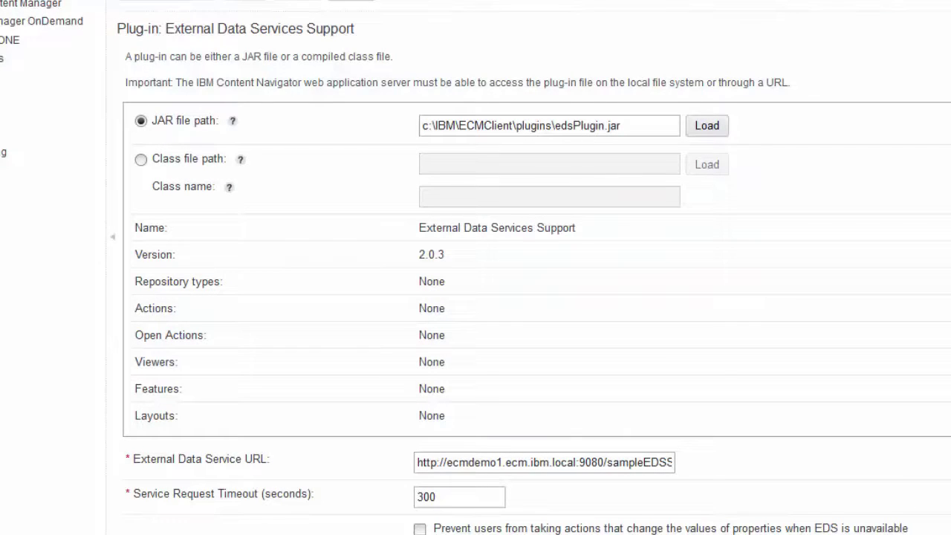
click(506, 462)
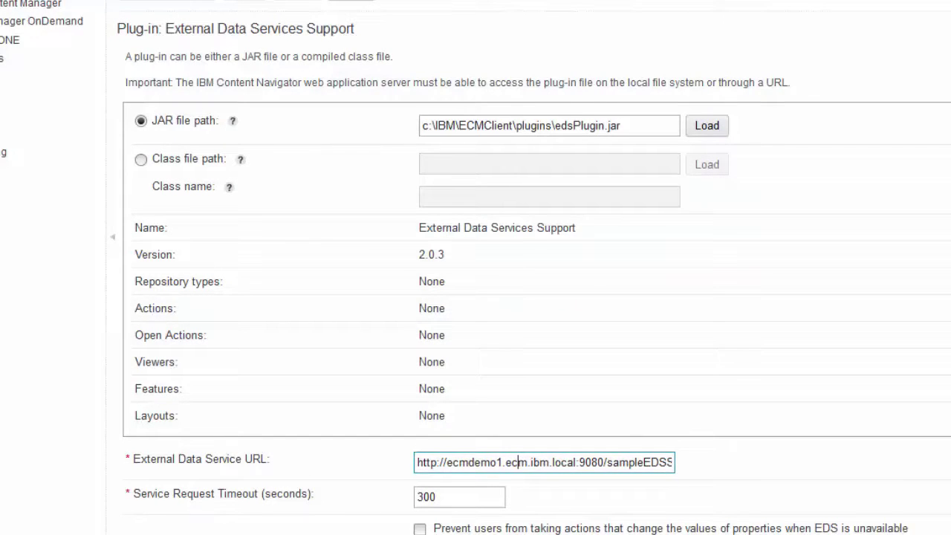
key(shift+Home)
key(ctrl+a)
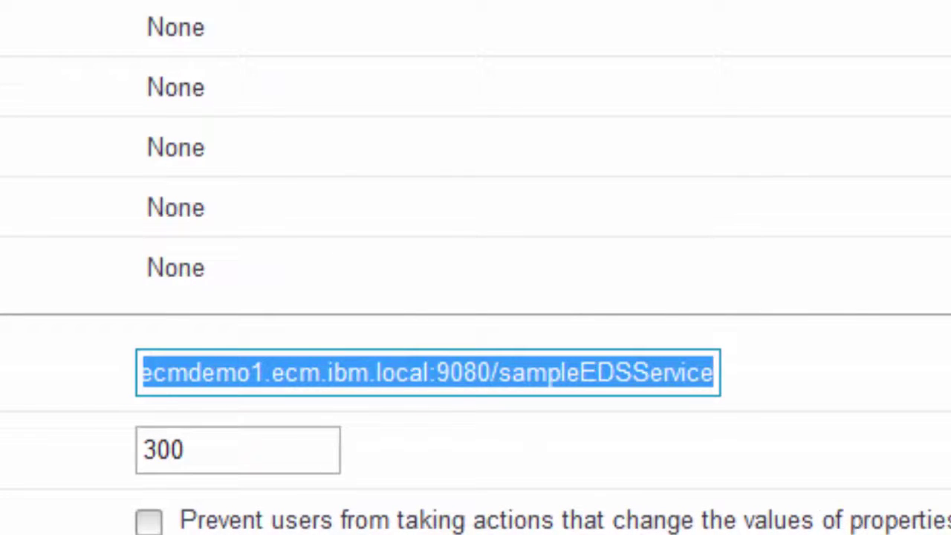
key(ctrl+v)
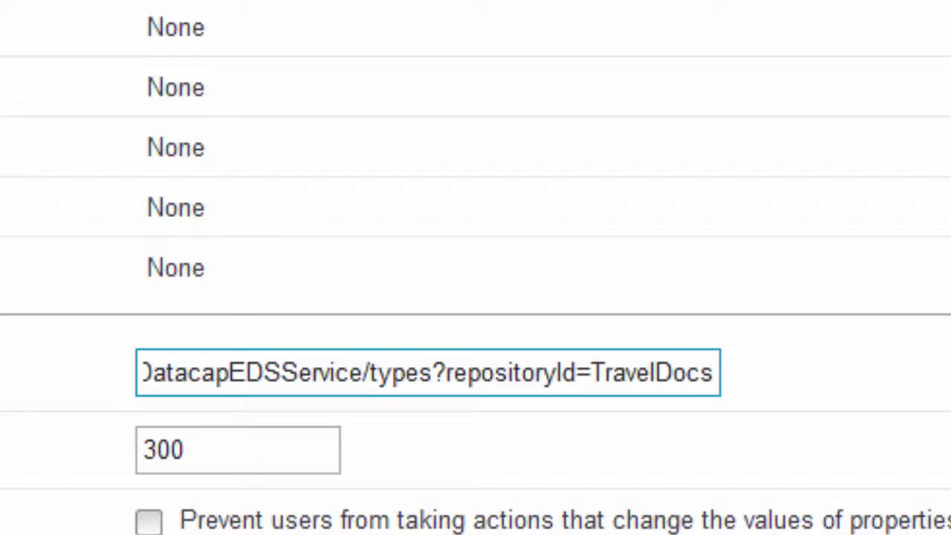
drag(362, 372, 714, 372)
key(Delete)
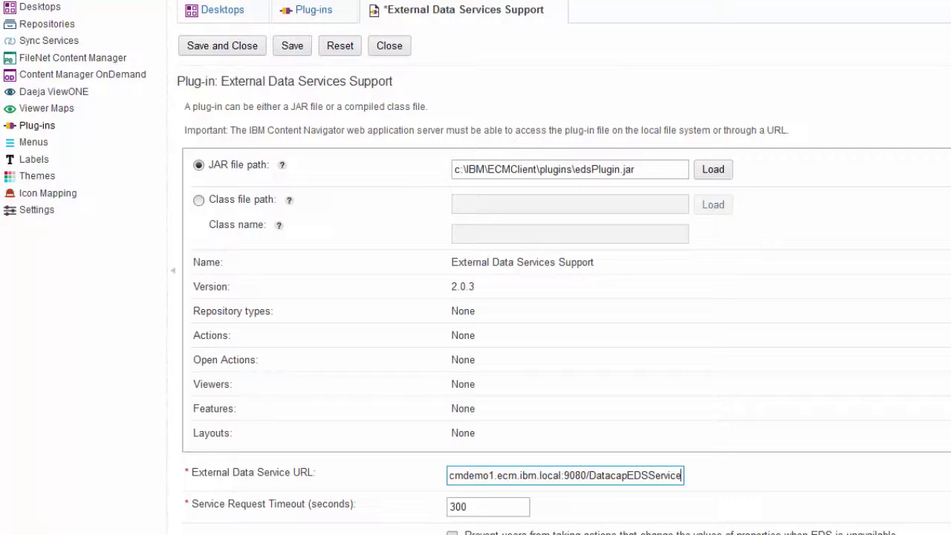
drag(462, 475, 449, 476)
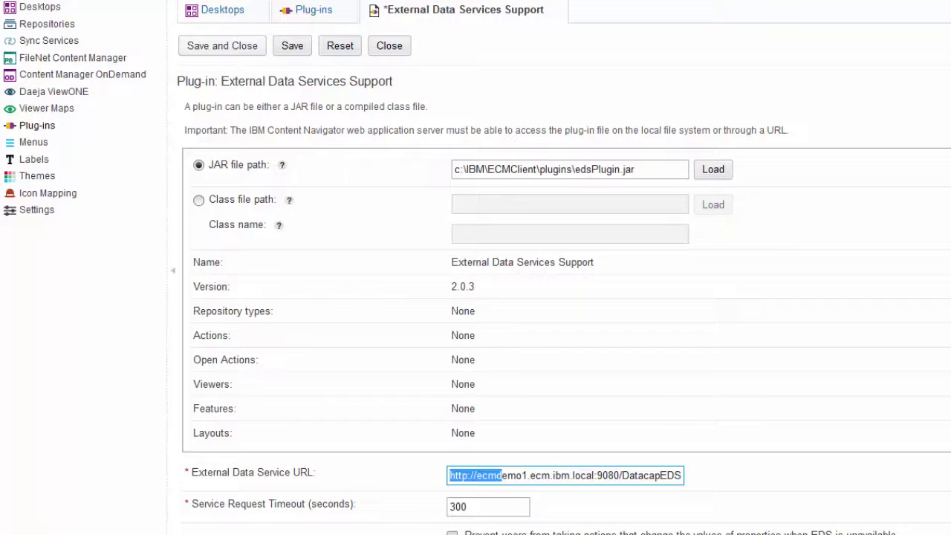
click(222, 45)
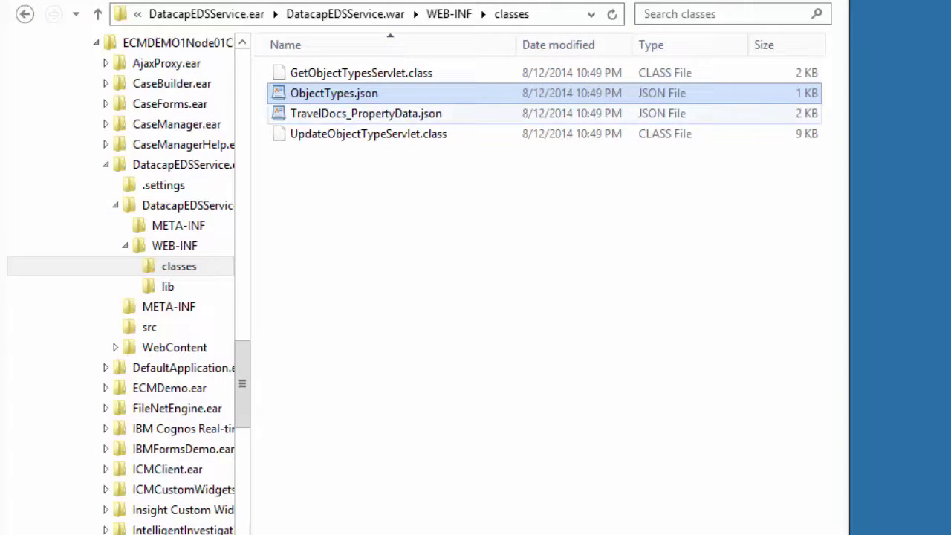
- Open TravelDocs_PropertyData.json from the classes folder in Notepad++ and highlight the Outbound_From symbolic name
click(366, 114)
right_click(299, 109)
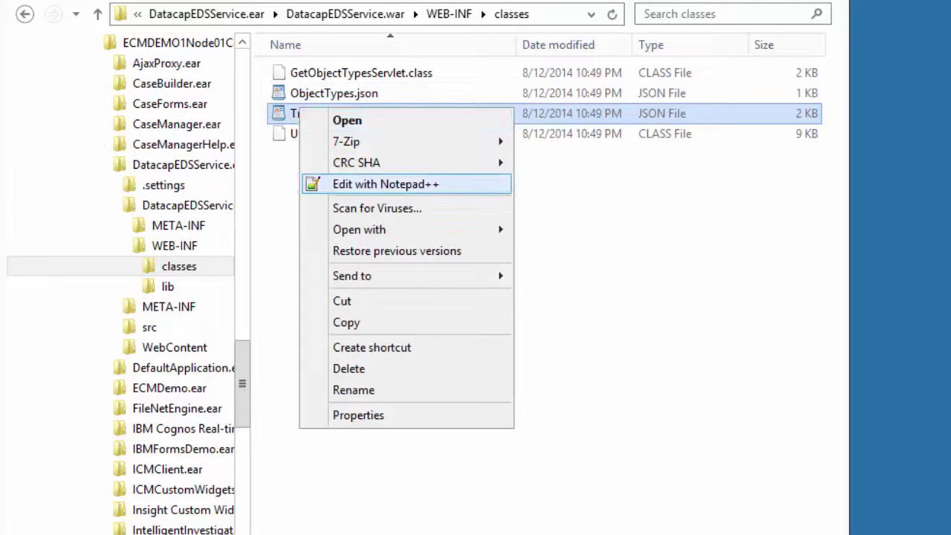
click(403, 183)
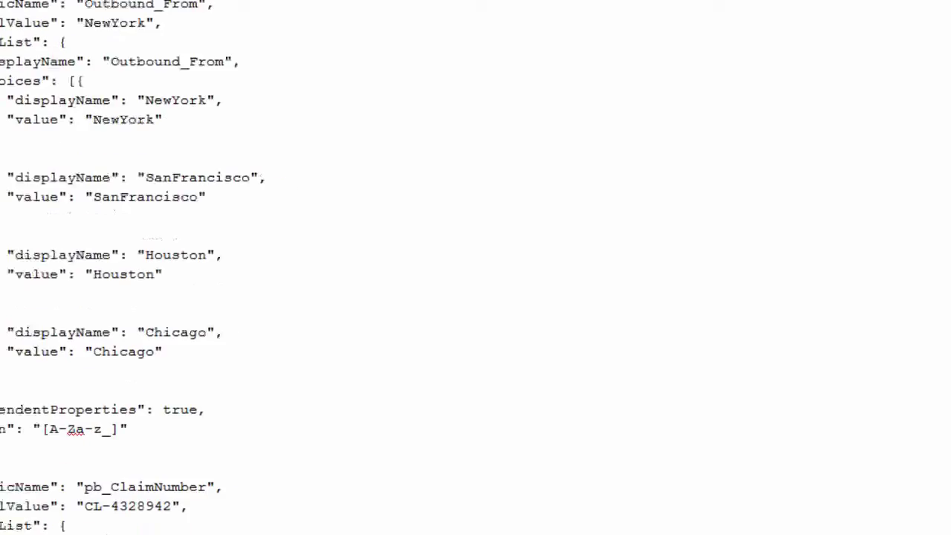
double_click(326, 51)
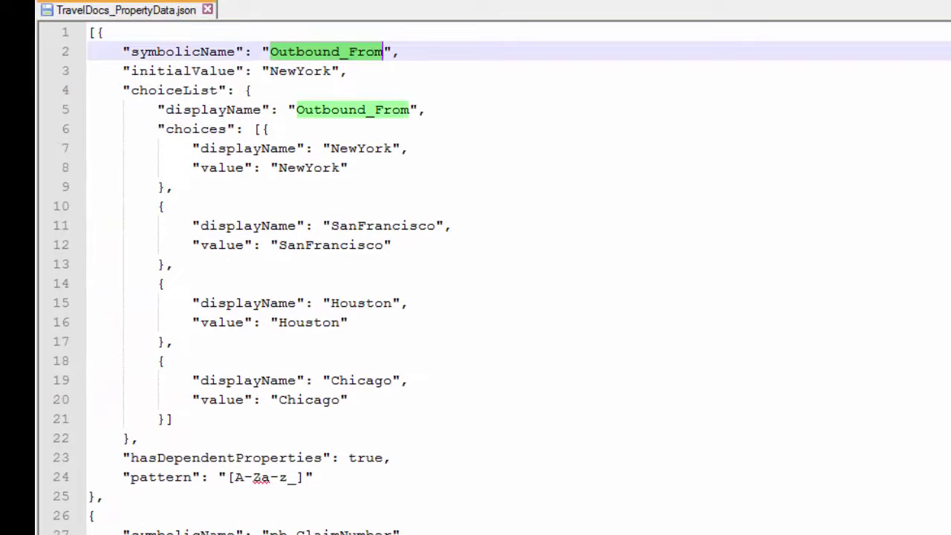